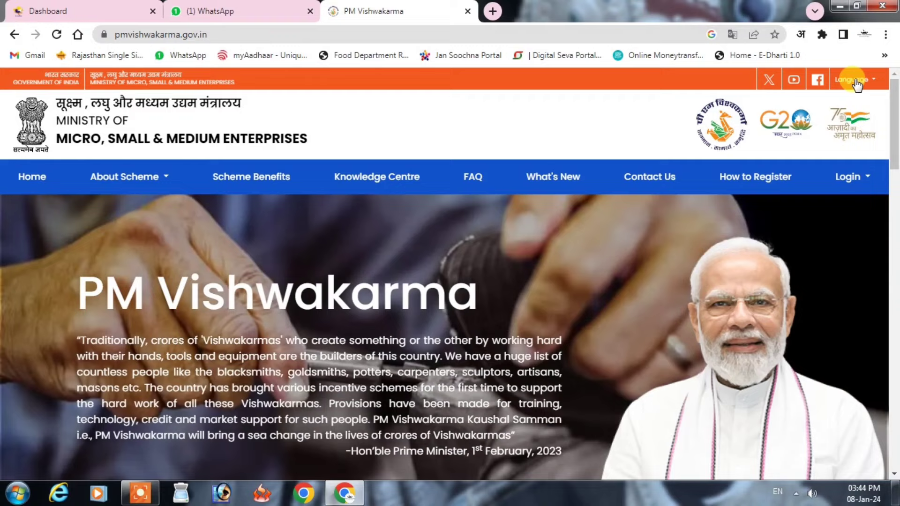
left_click(855, 81)
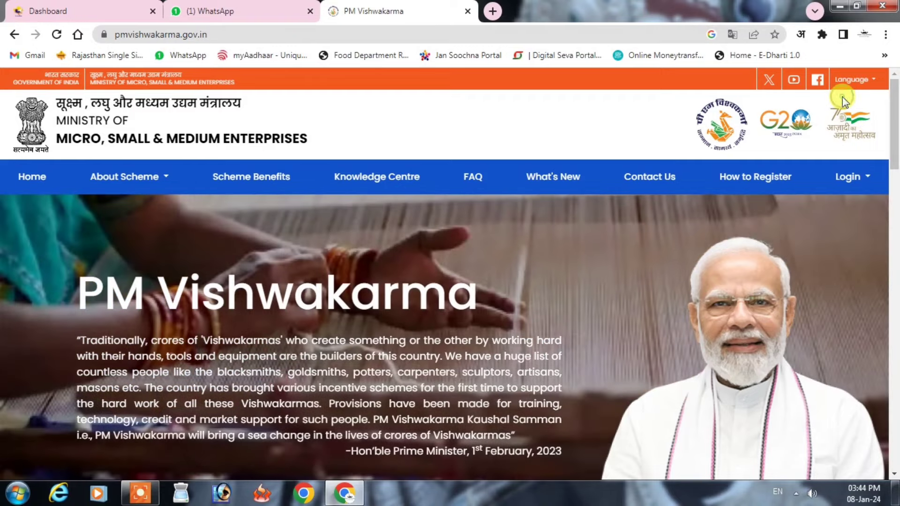
left_click(851, 100)
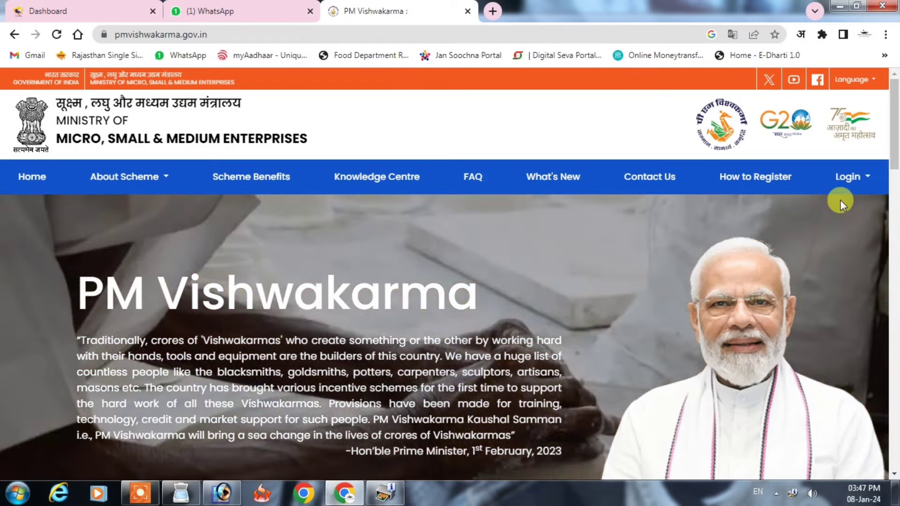
Step: Choose CSC – Register Artisans from the portal's Login > CSC Login menu
left_click(857, 180)
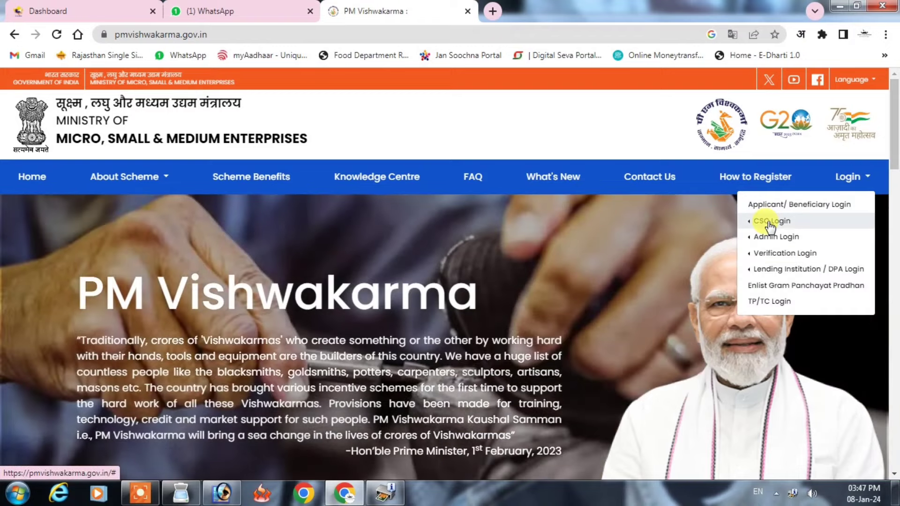
mouse_move(768, 223)
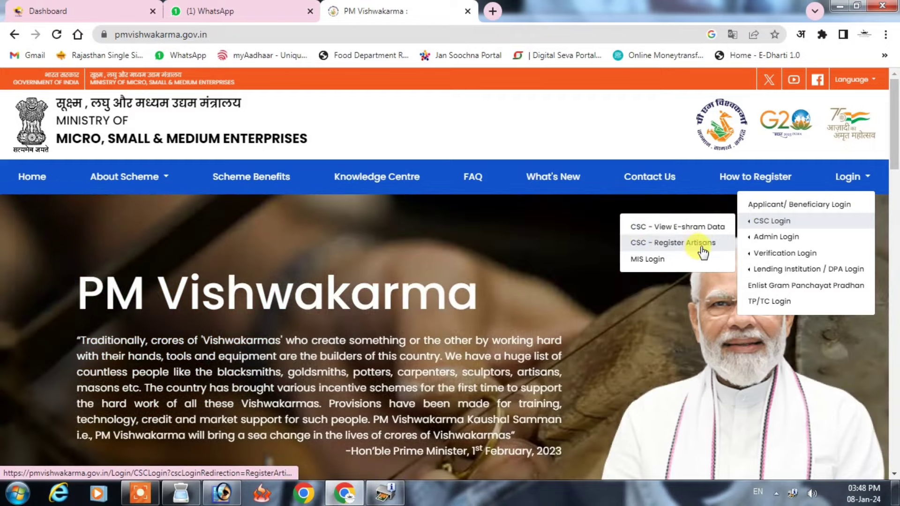
left_click(673, 243)
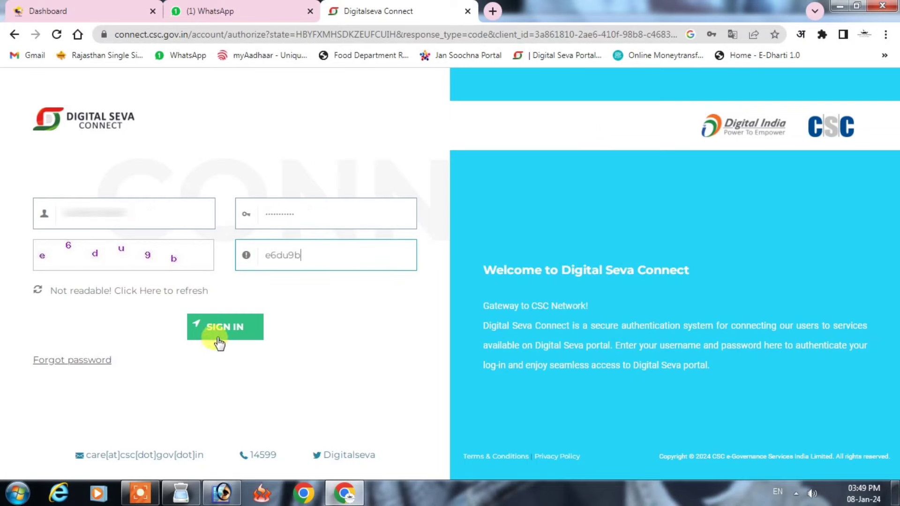
Step: Sign in to Digital Seva Connect with the CSC operator's credentials and captcha
left_click(218, 328)
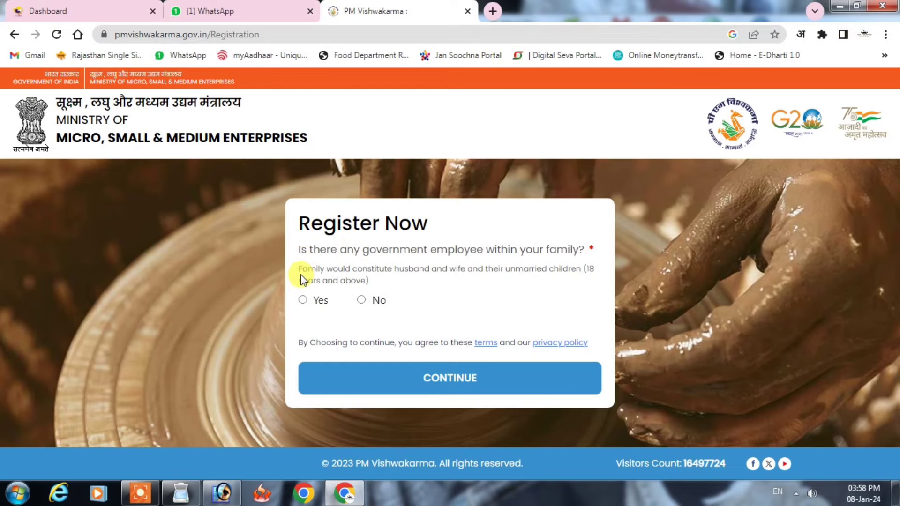
Step: Mark No for the family government-employee question and for the existing-loan question
left_click(364, 300)
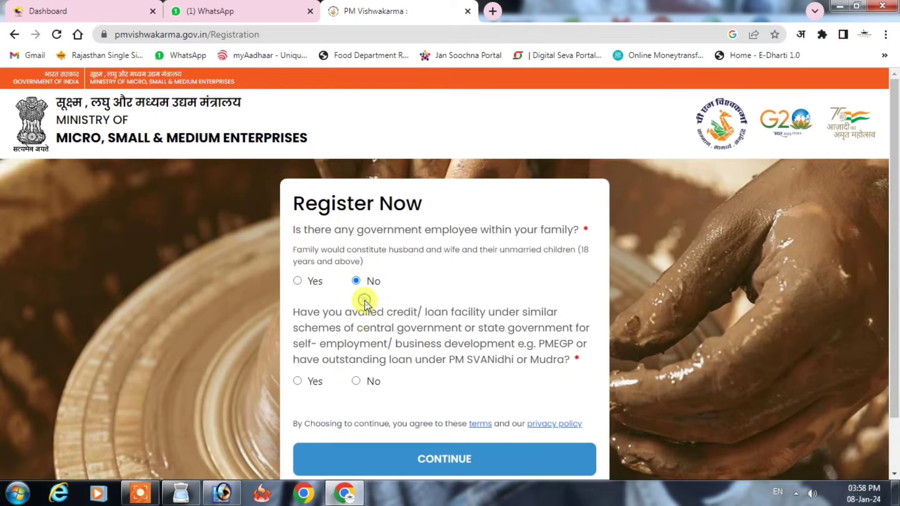
left_click(357, 381)
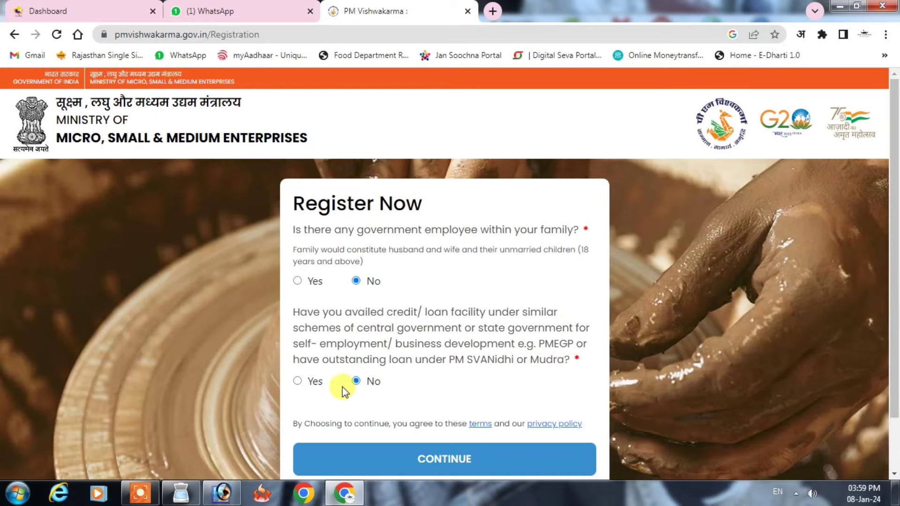
Step: Enter the artisan's mobile number, Aadhaar number and captcha, accept the terms, and submit
left_click(441, 466)
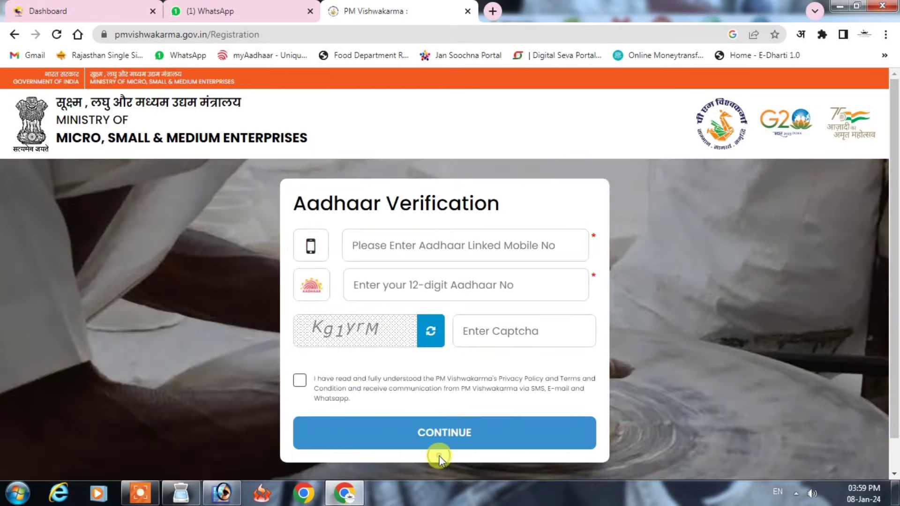
left_click(429, 247)
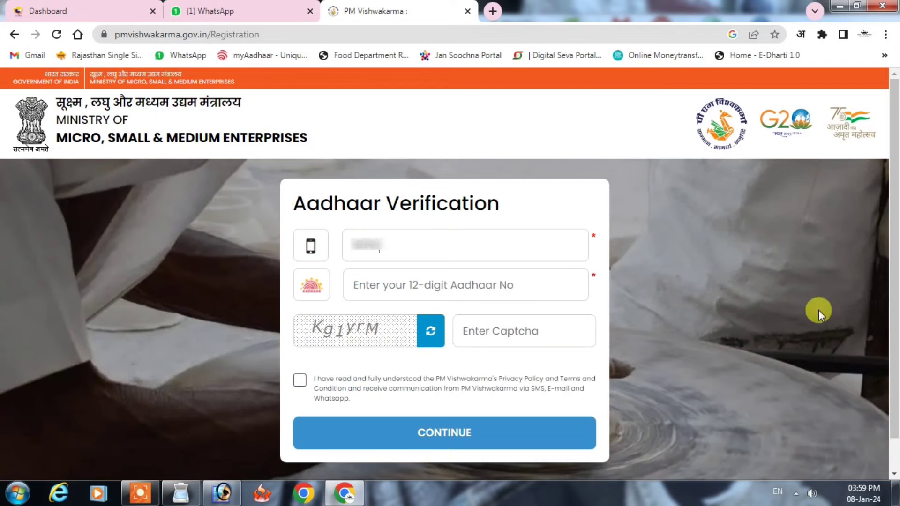
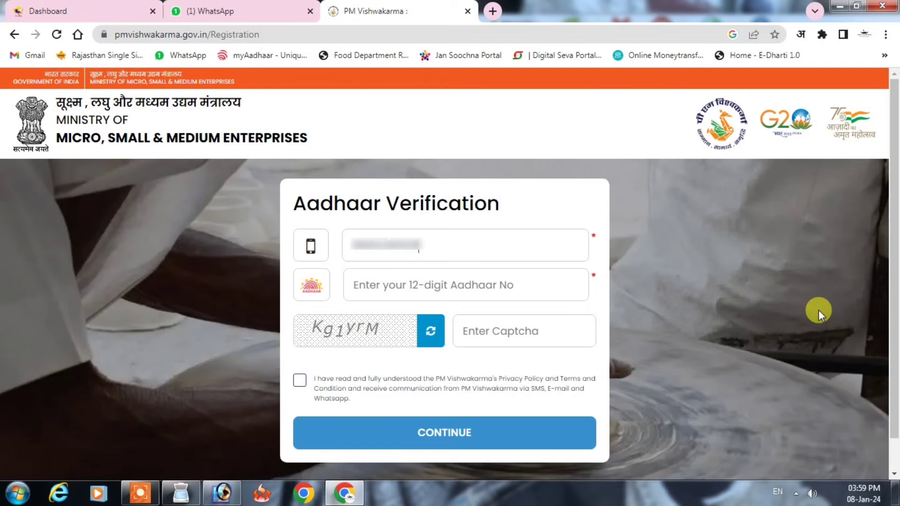
left_click(484, 290)
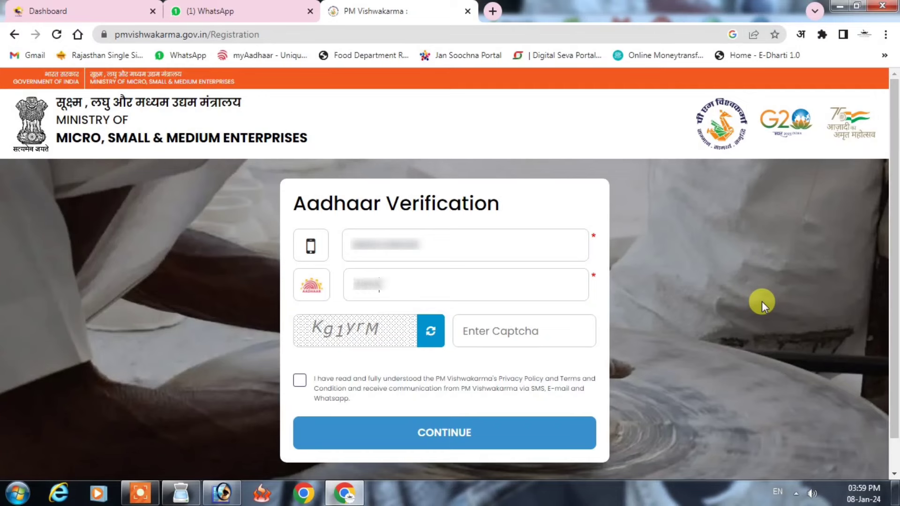
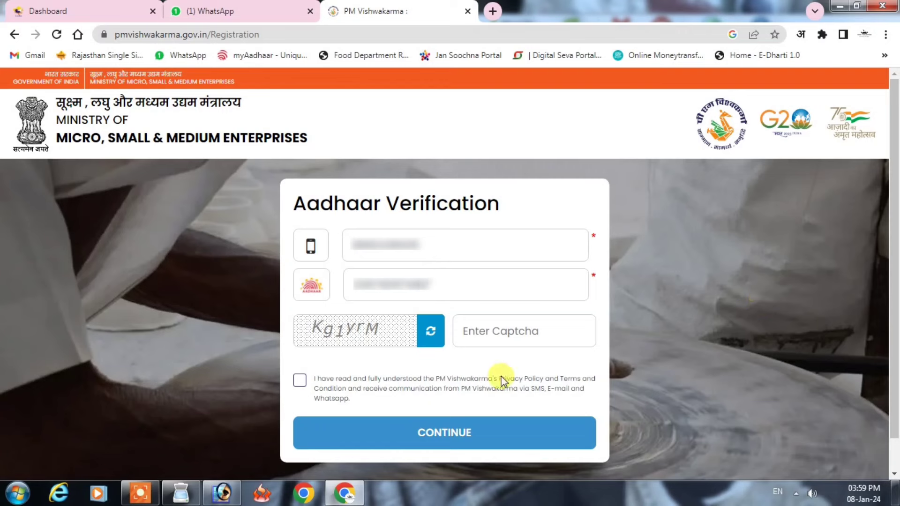
left_click(486, 338)
type("kg")
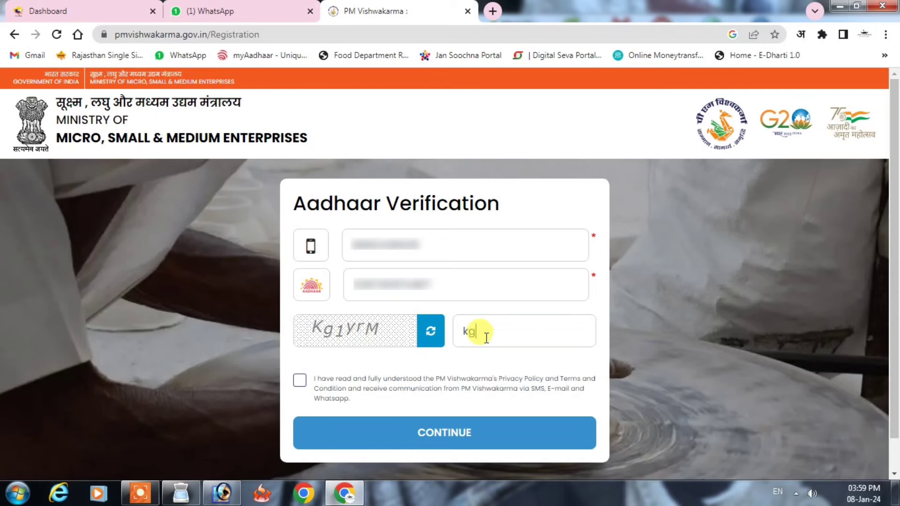
type("1yrM")
left_click(303, 383)
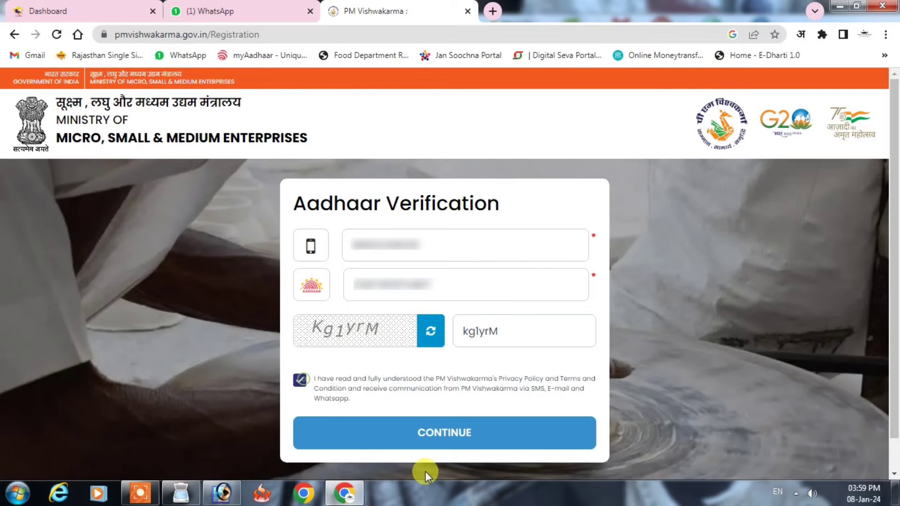
left_click(446, 430)
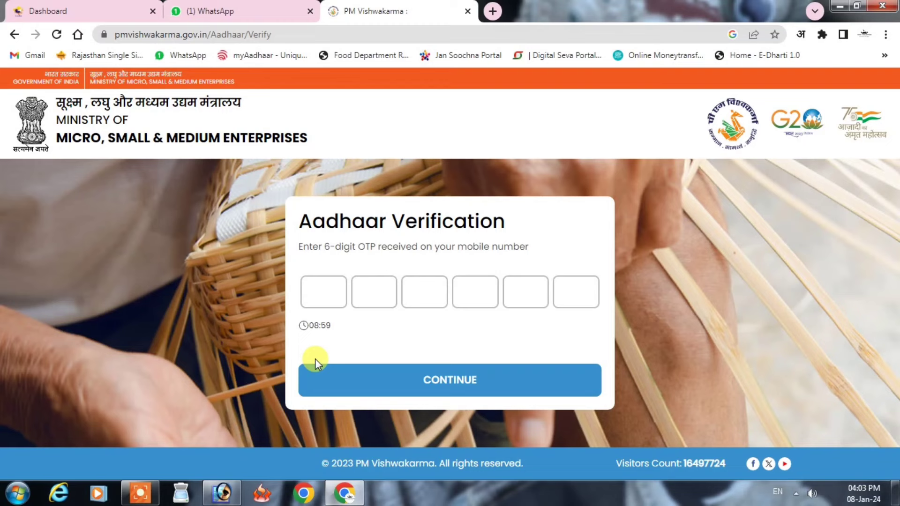
Step: Submit the 6-digit OTP and accept the terms for biometric Aadhaar verification
left_click(307, 293)
type("••••••")
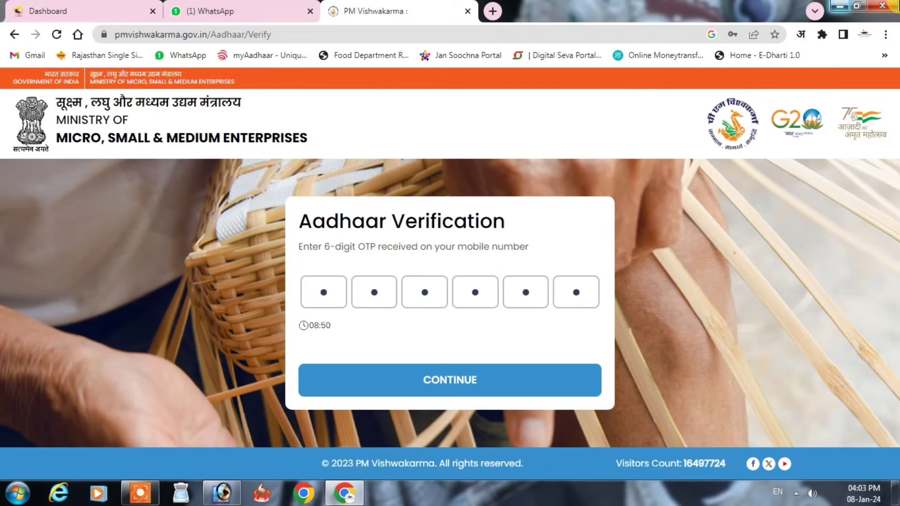
left_click(452, 378)
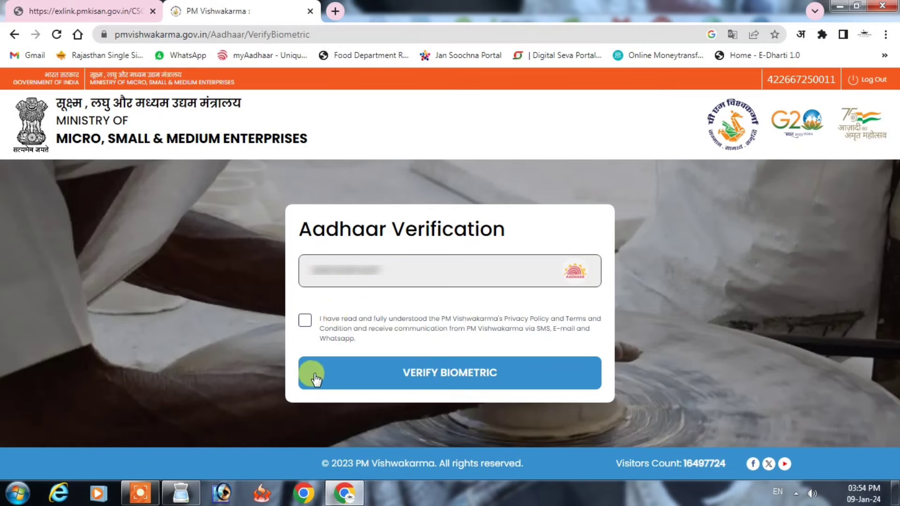
left_click(305, 321)
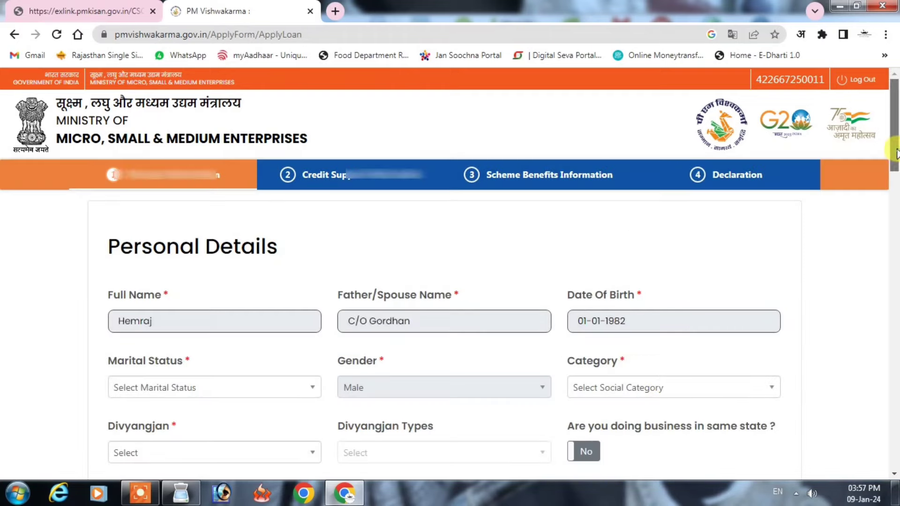
Step: Set marital status to Married, category to SC and Divyangjan to No
scroll(241, 176, "down", 3)
left_click(201, 242)
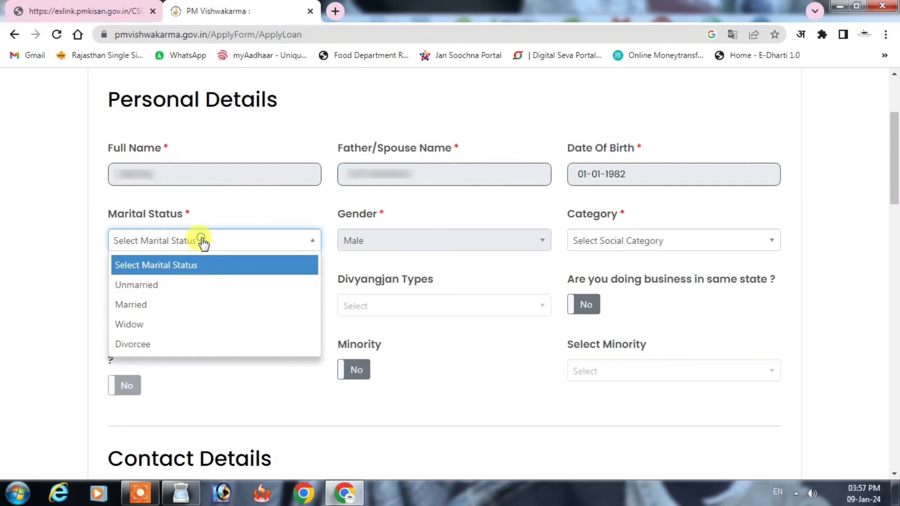
left_click(142, 311)
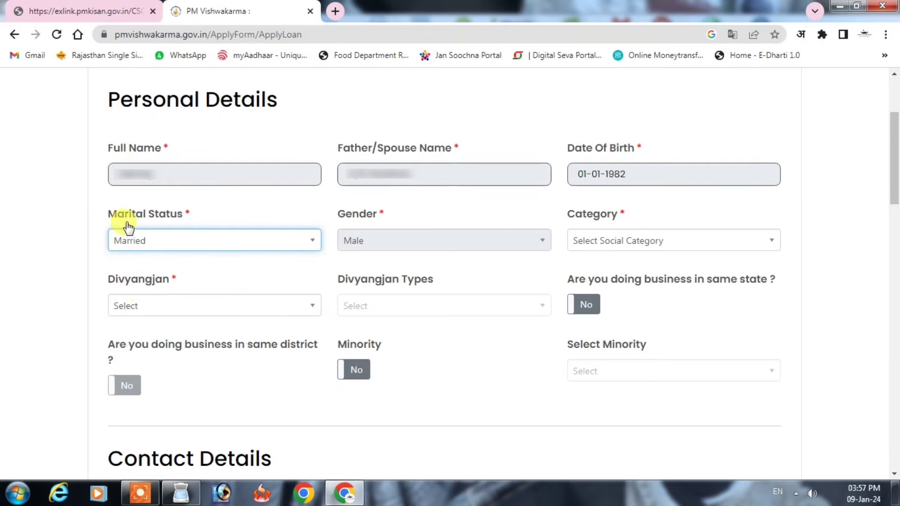
left_click(612, 242)
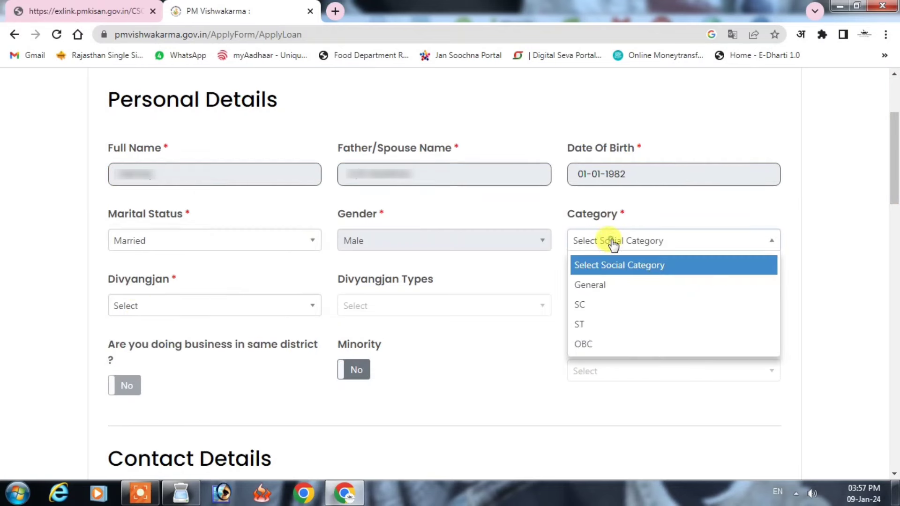
left_click(600, 306)
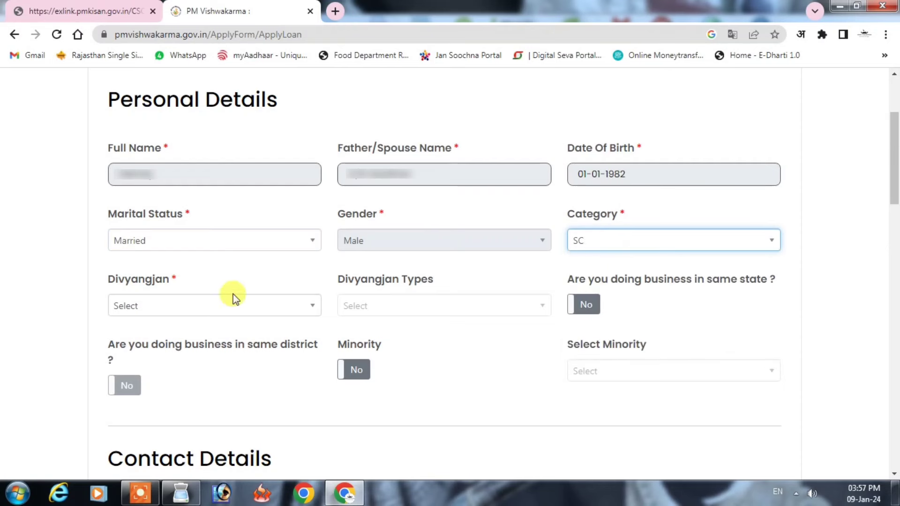
left_click(192, 310)
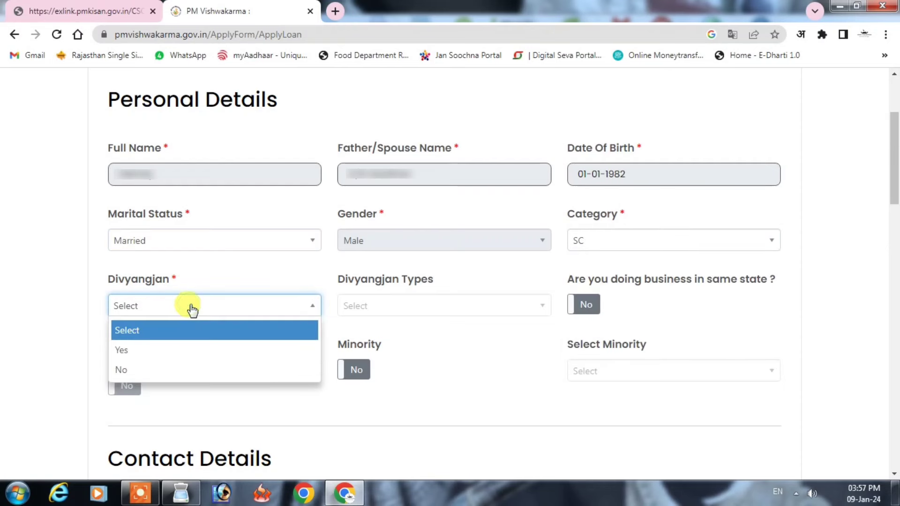
left_click(163, 370)
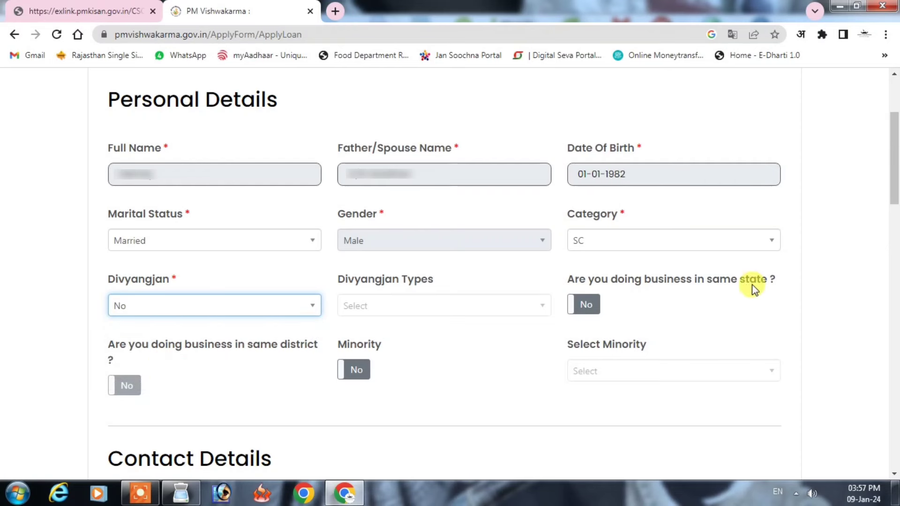
Step: Mark the business as located in the same state and same district (Yes)
left_click(588, 312)
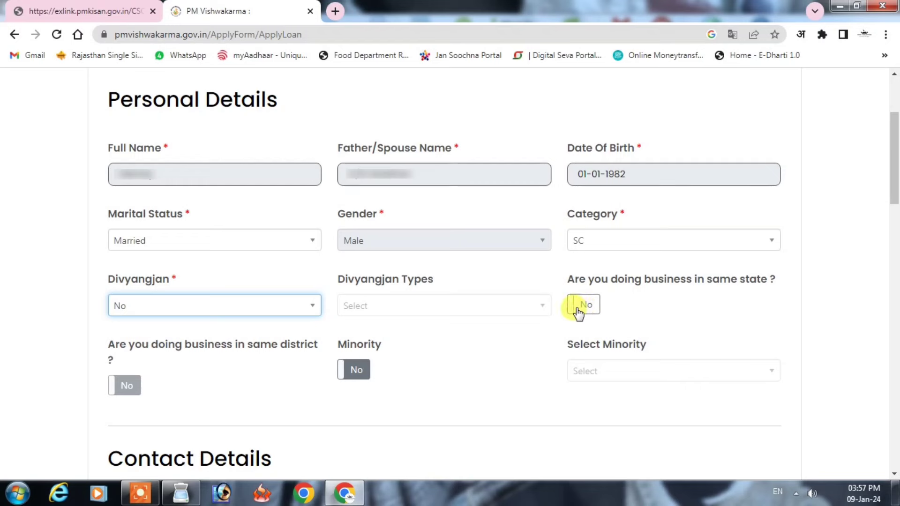
left_click(585, 310)
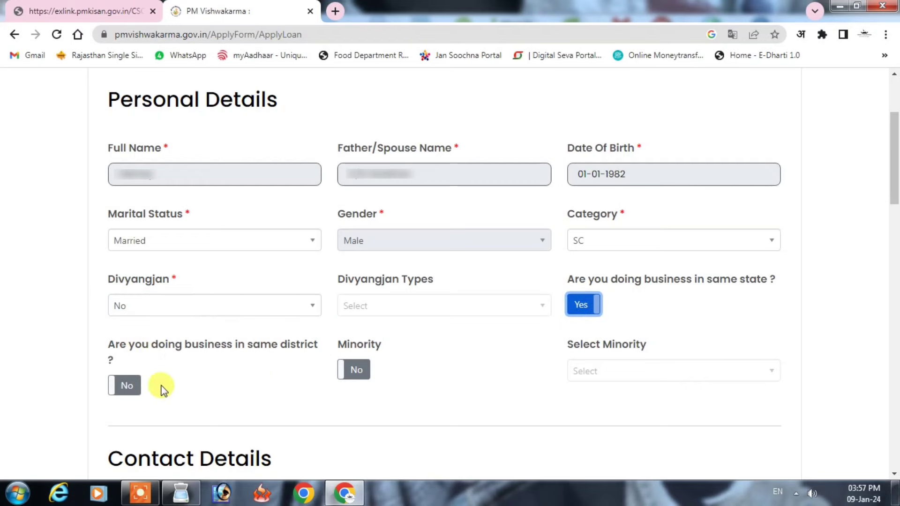
left_click(123, 389)
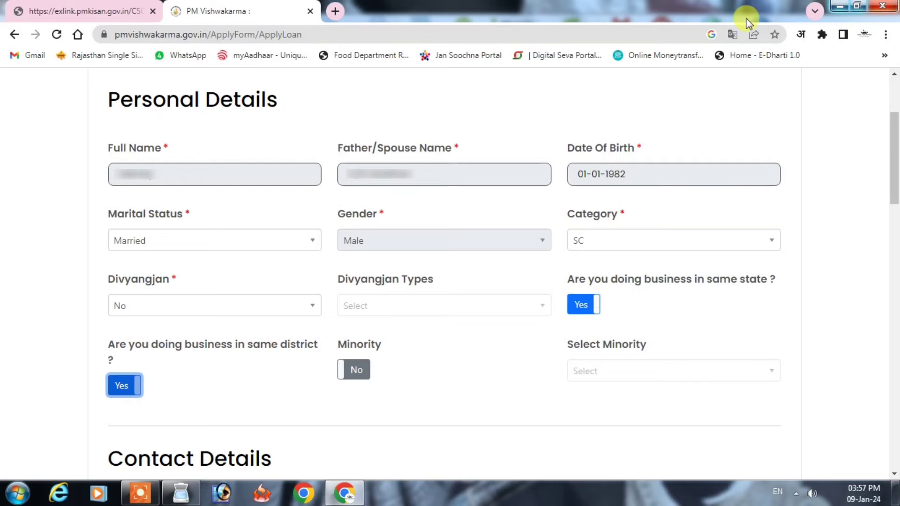
left_click(356, 378)
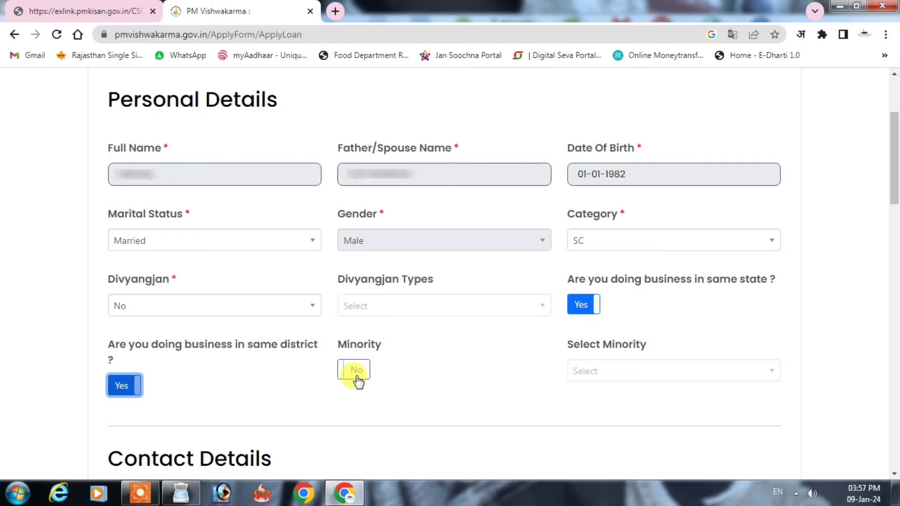
Step: Use the Aadhaar address as current address and answer Yes to Gram Panchayat
left_click_drag(895, 168, 894, 300)
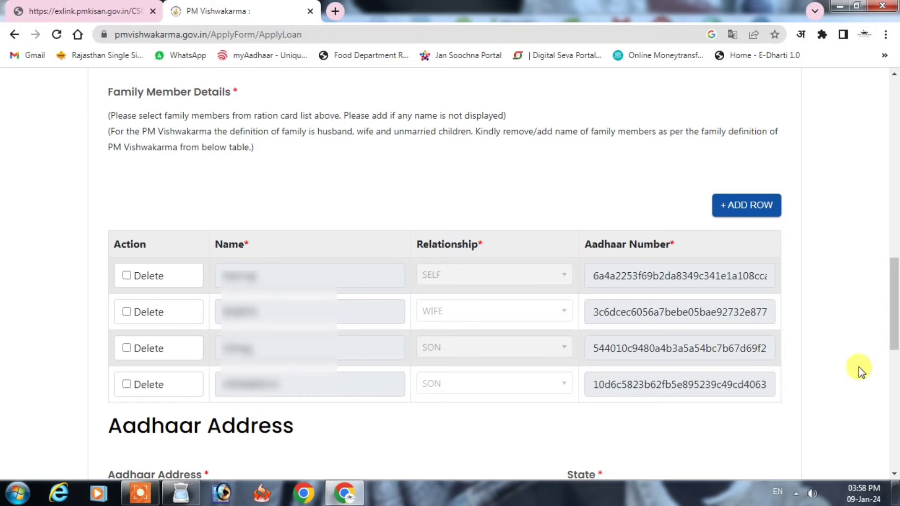
left_click_drag(897, 305, 897, 383)
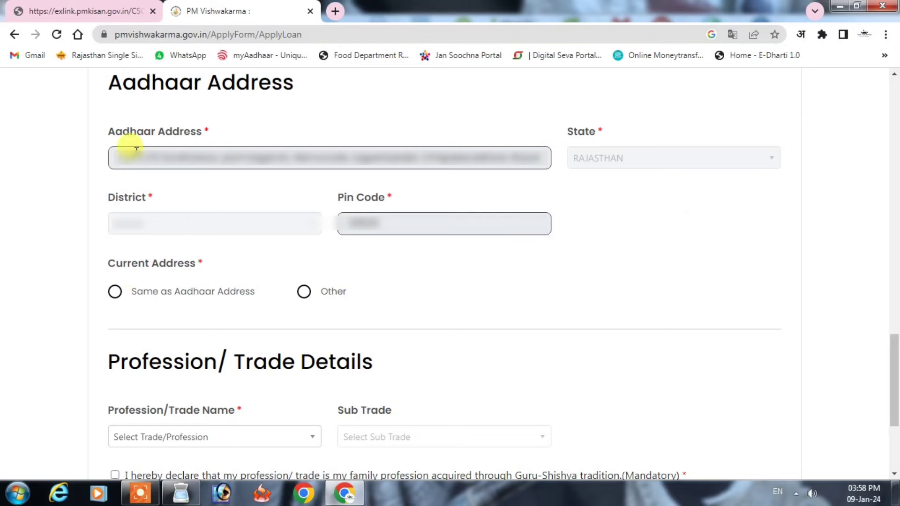
left_click(114, 293)
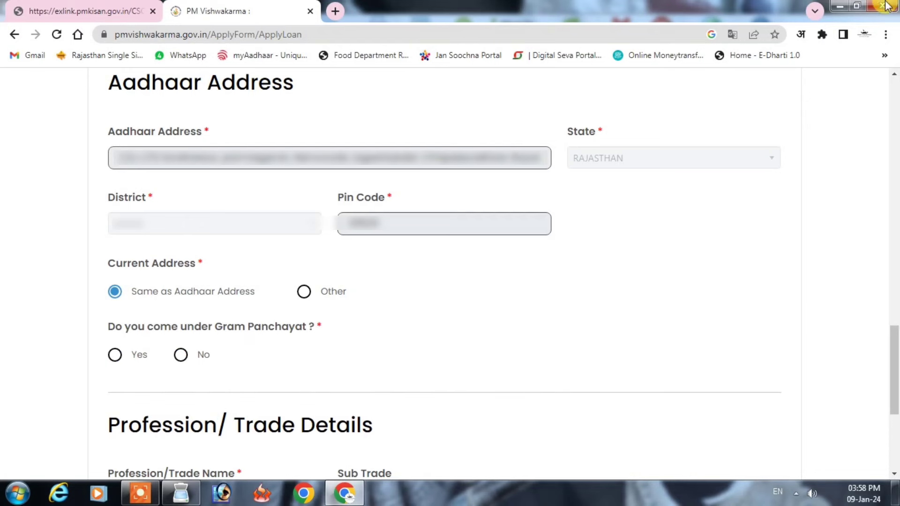
left_click(115, 355)
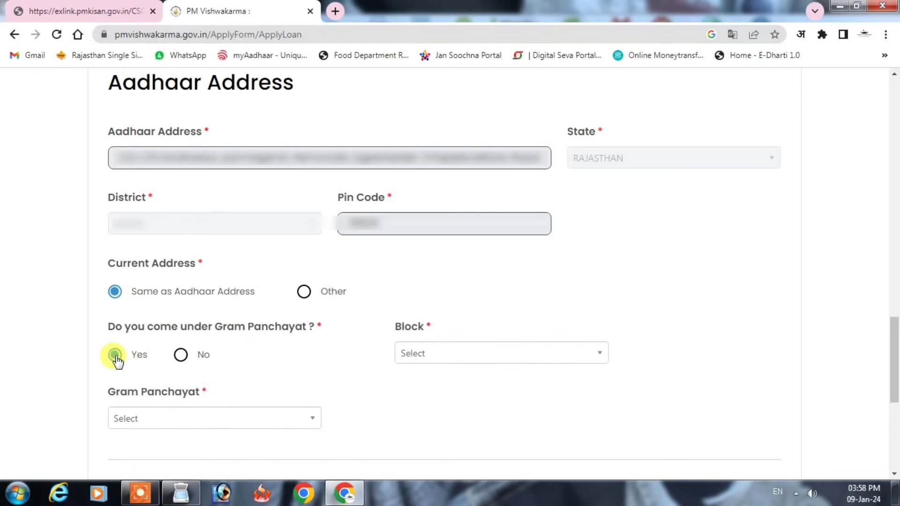
Step: Pick the applicant's block and Gram Panchayat village from their lists
left_click(459, 356)
left_click(444, 476)
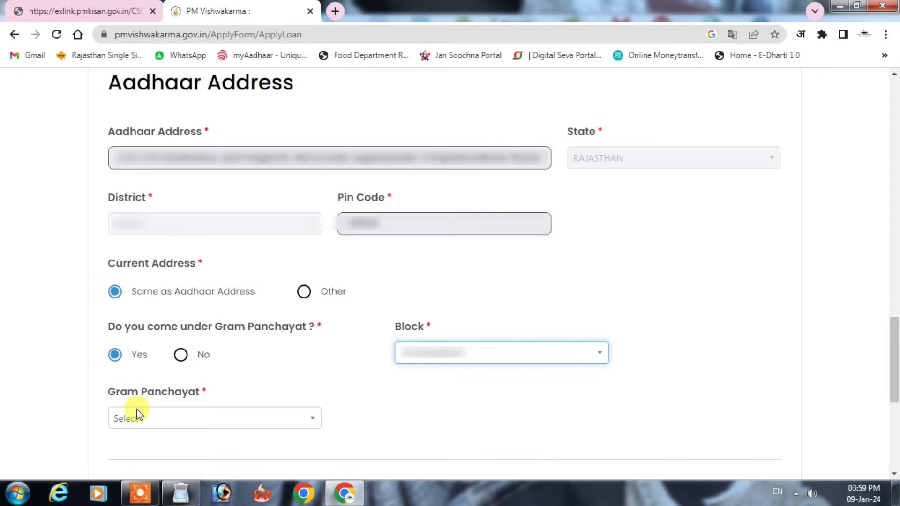
scroll(896, 315, "down", 3)
left_click(227, 245)
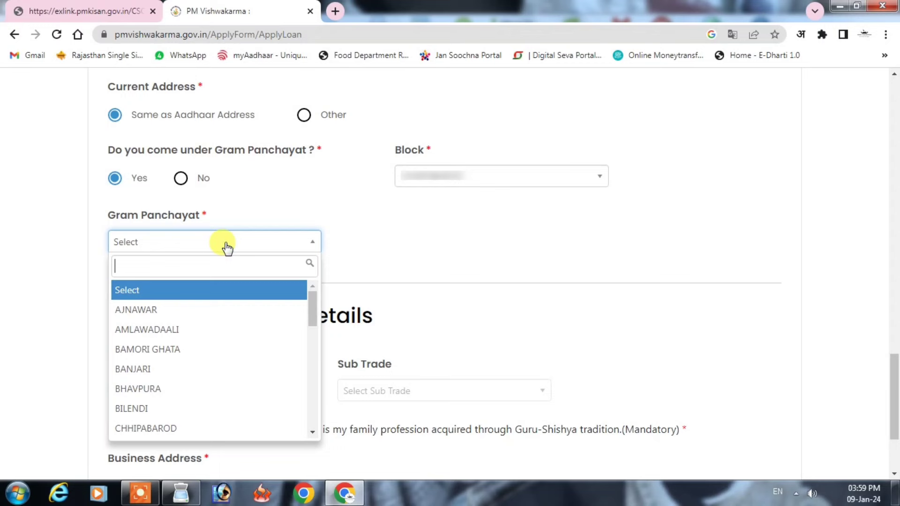
left_click(148, 331)
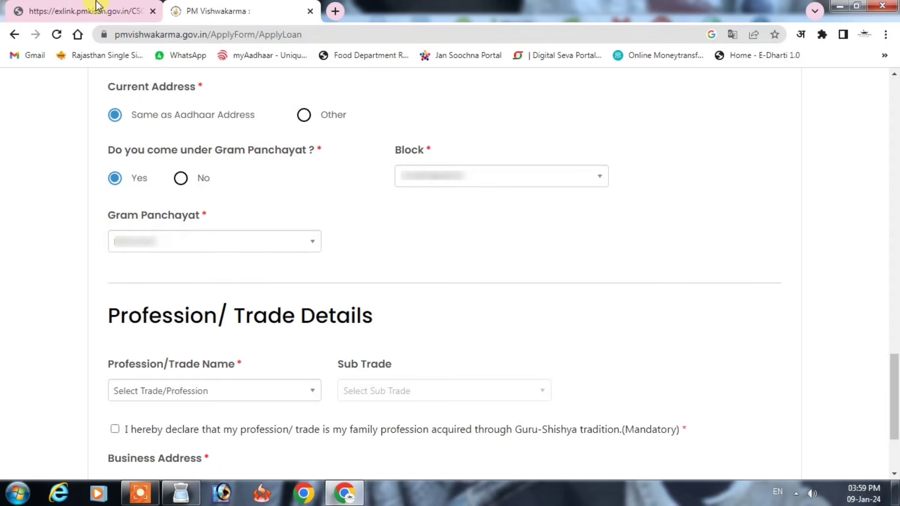
scroll(528, 217, "down", 3)
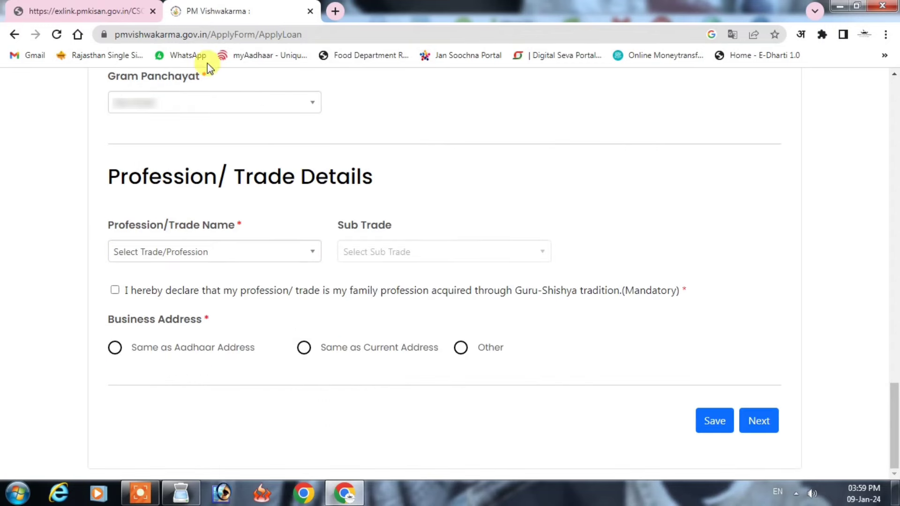
Step: Set the trade to Masons (Rajmistri) and accept the family-profession declaration
left_click(170, 259)
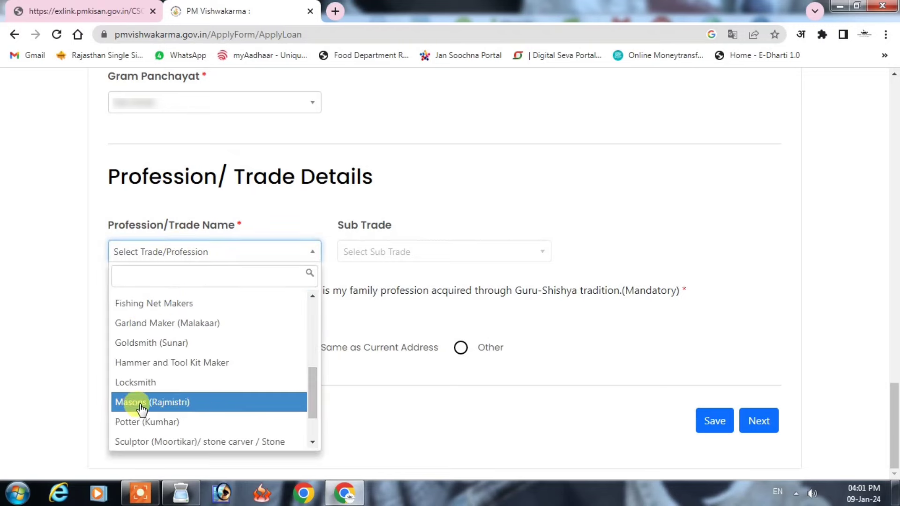
left_click(141, 404)
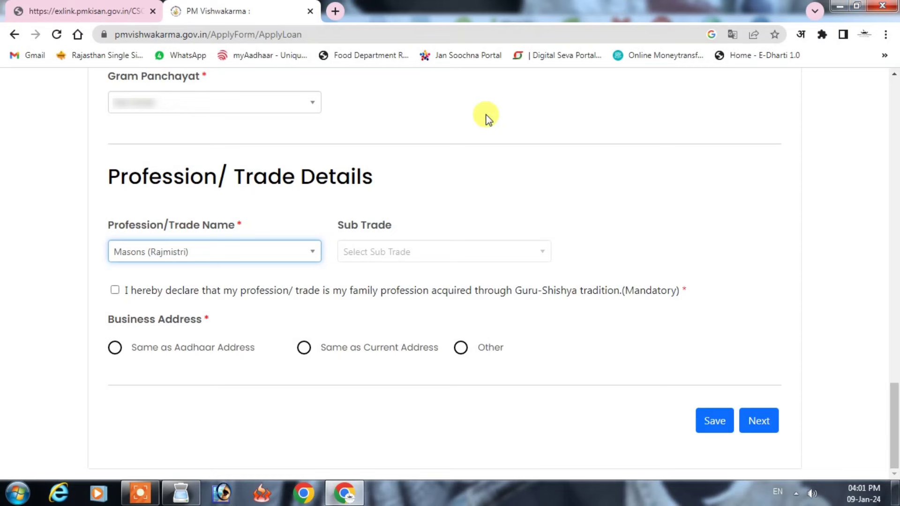
left_click(114, 290)
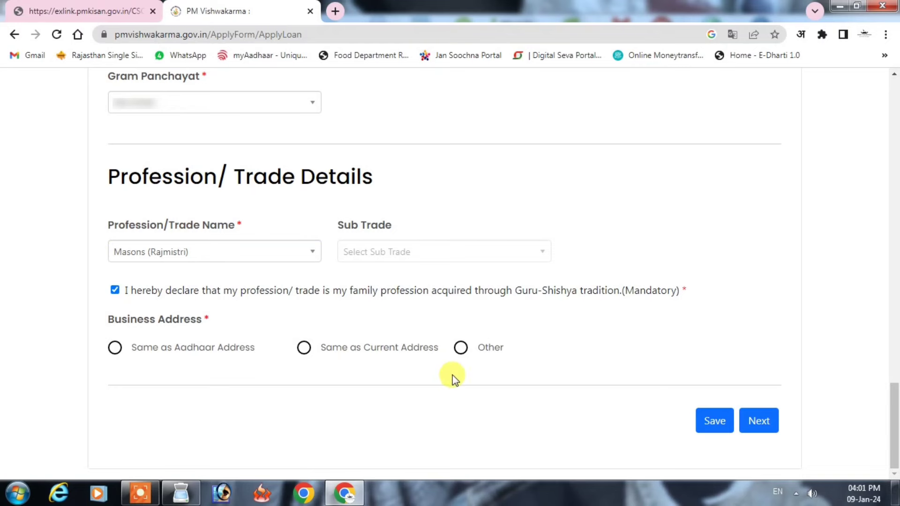
Step: Give a separate business address in BARAN, RAJASTHAN, then save and continue
left_click(462, 349)
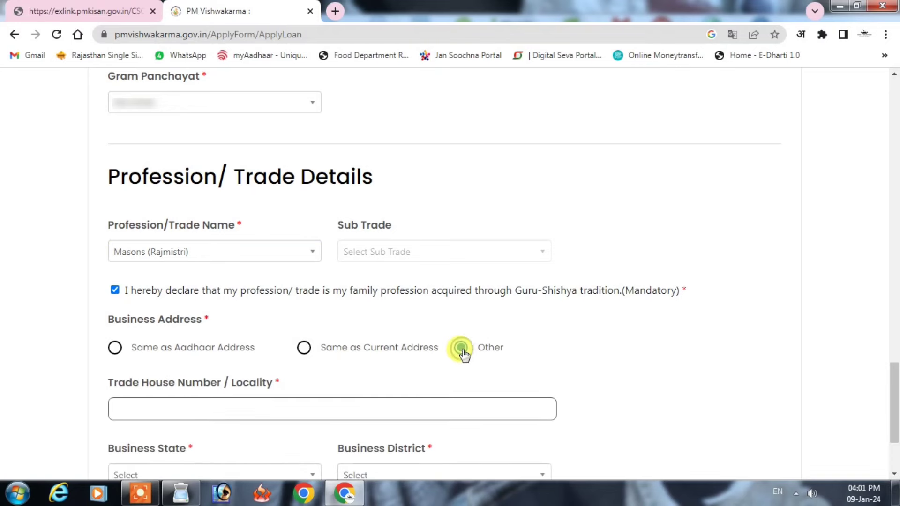
scroll(713, 289, "down", 3)
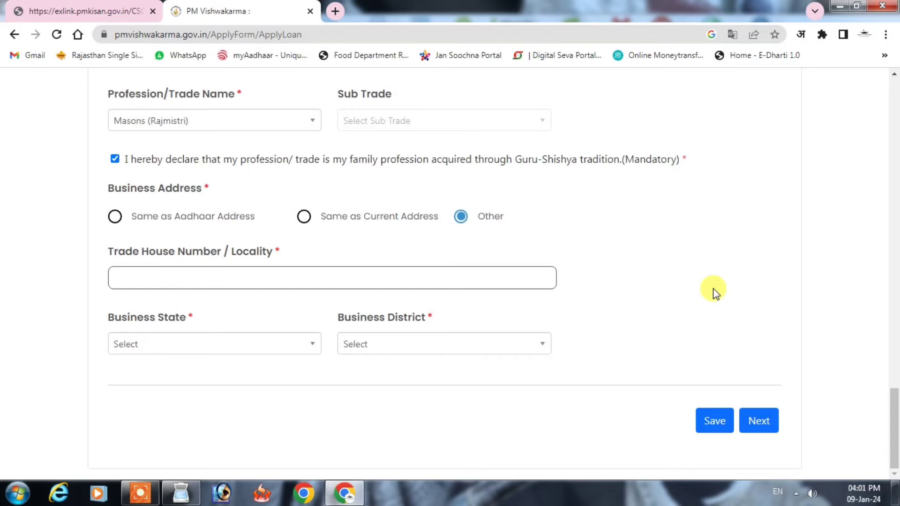
left_click(317, 278)
type("1234")
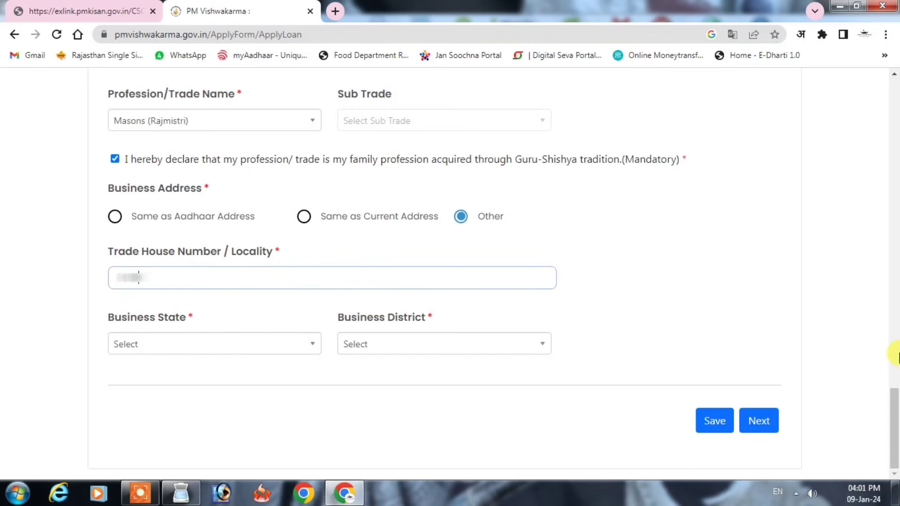
type("ward no 10")
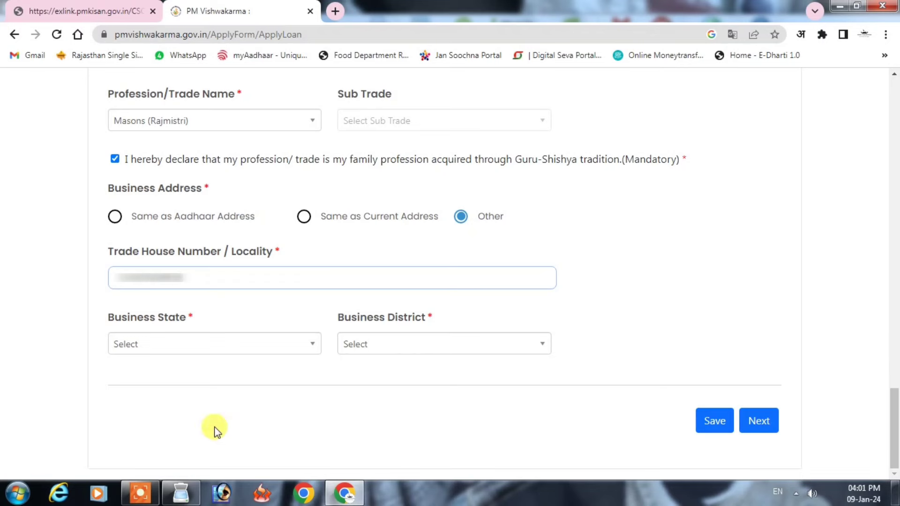
left_click(178, 353)
type("RAJ")
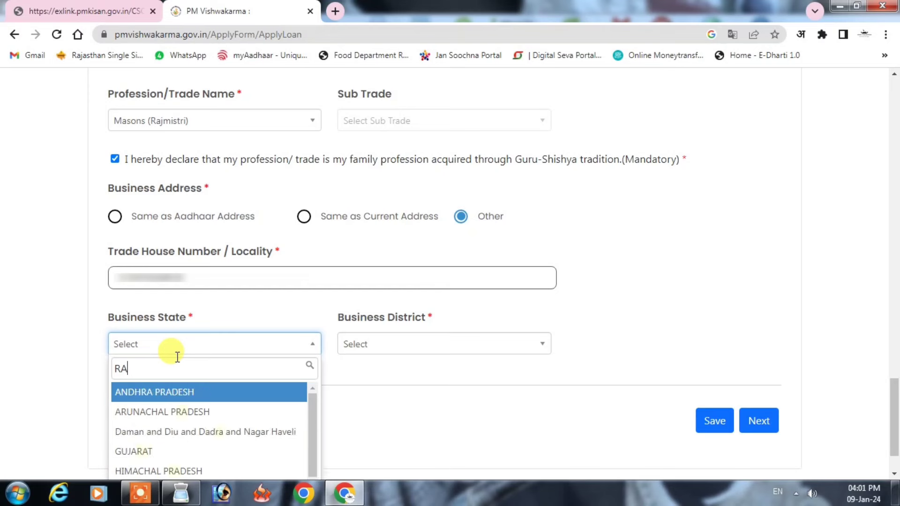
left_click(168, 394)
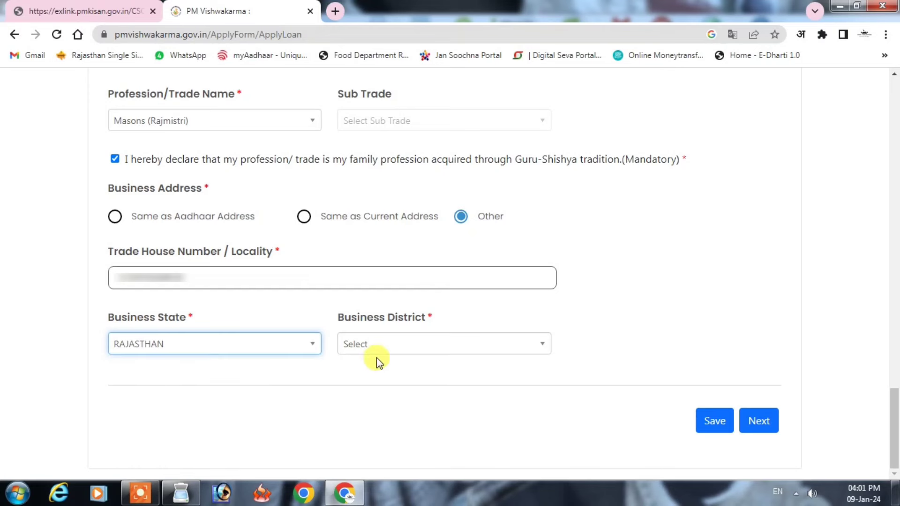
left_click(379, 346)
left_click(357, 470)
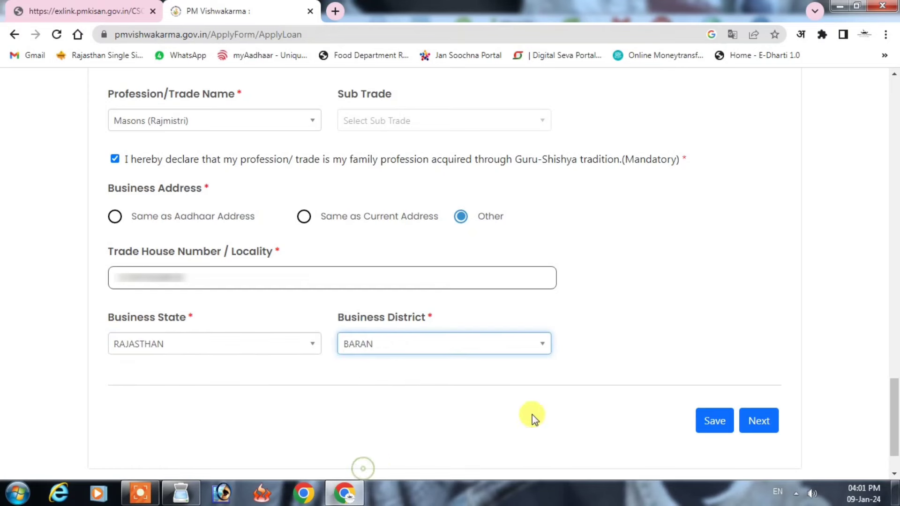
left_click(712, 420)
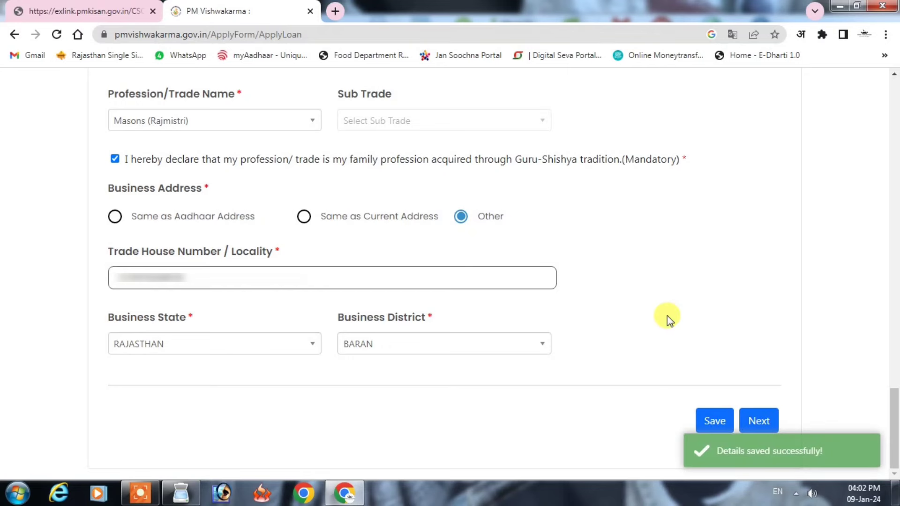
left_click(760, 421)
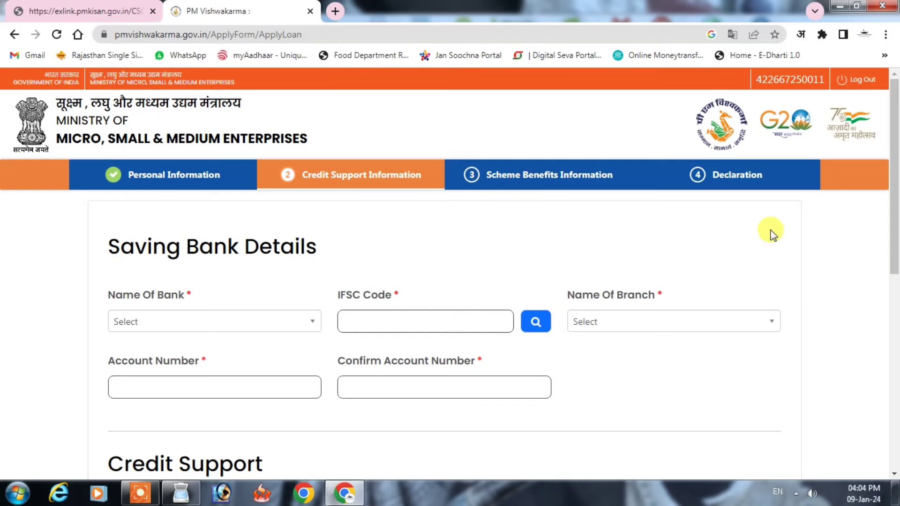
Step: Choose the bank and branch via IFSC code SBIN0001234
left_click(179, 324)
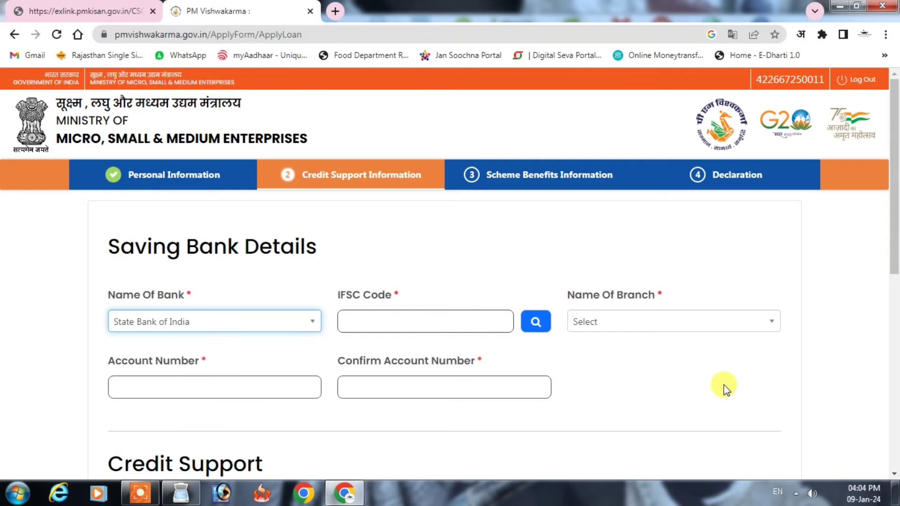
left_click(413, 315)
type("SBIN")
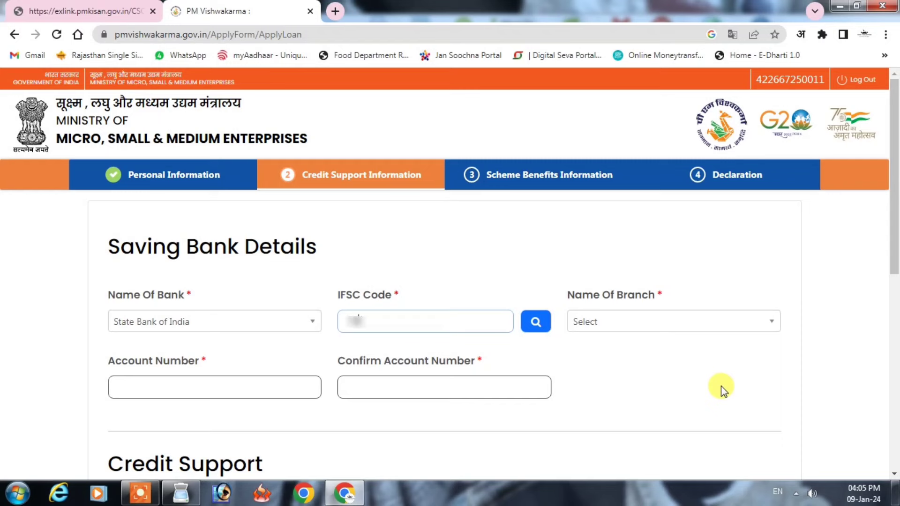
type("0001234")
left_click(535, 322)
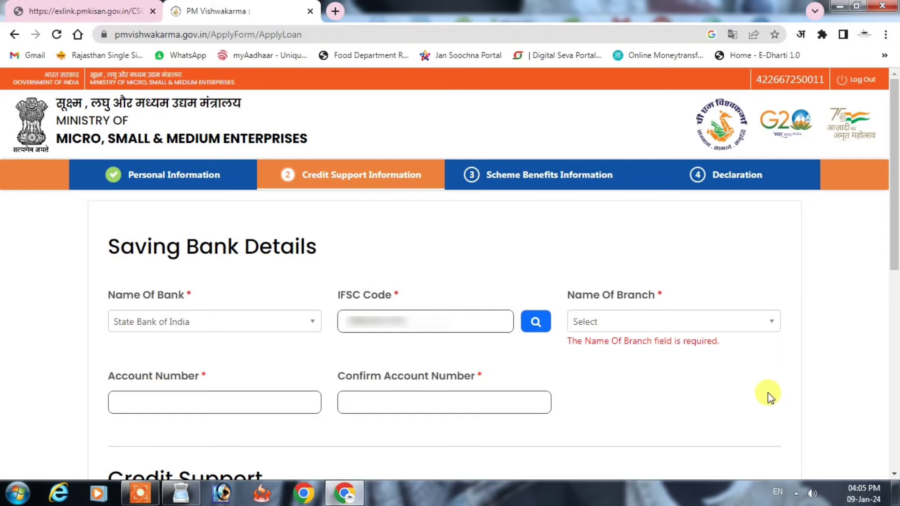
left_click(651, 322)
Step: Enter the savings account number and paste it into Confirm Account Number
left_click(151, 391)
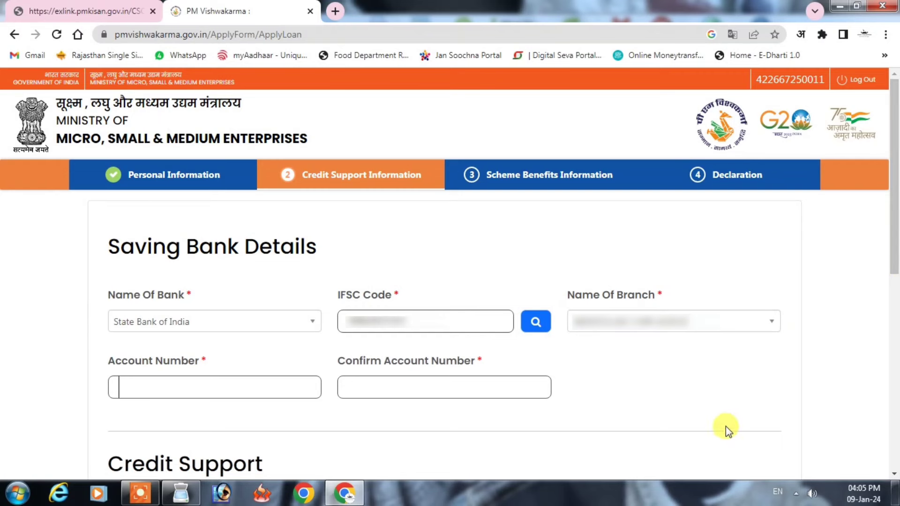
type("•••••••••••")
left_click(403, 387)
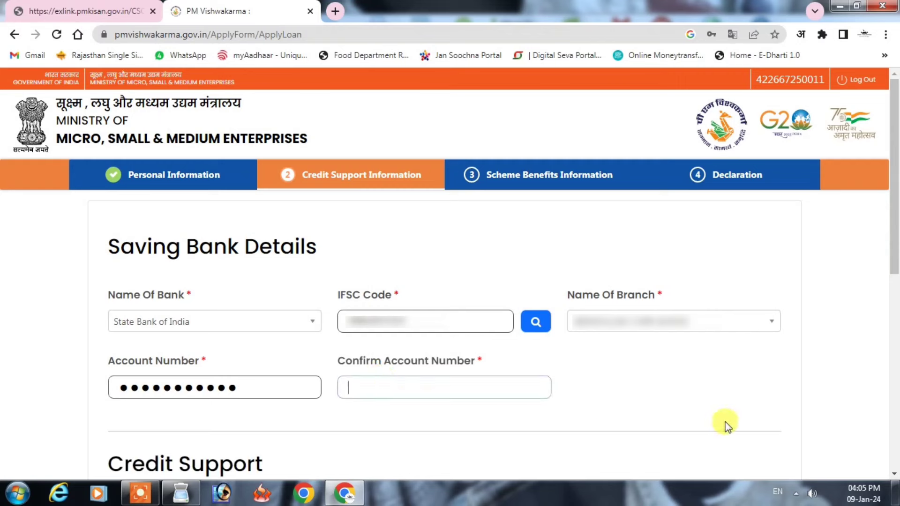
key("ctrl+v")
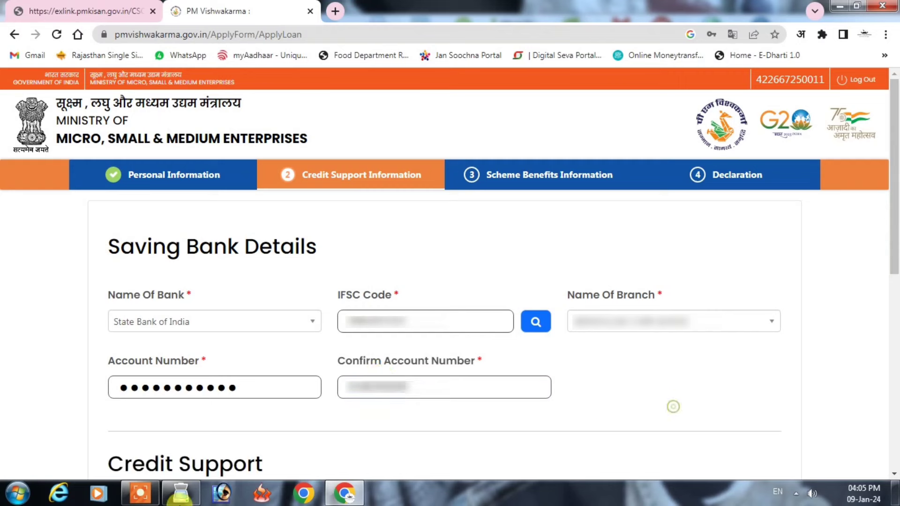
left_click_drag(895, 211, 890, 363)
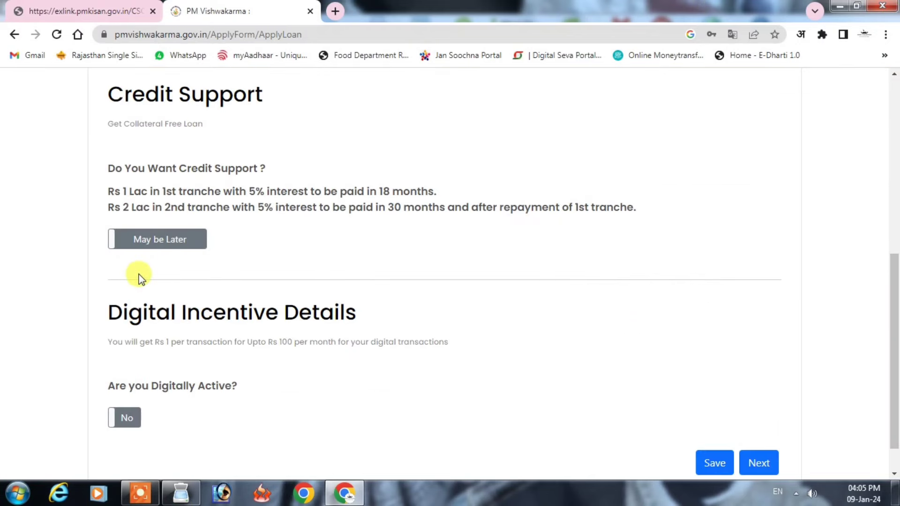
Step: Opt in to credit support with a 100000 loan from the Same As Saving bank
left_click(147, 243)
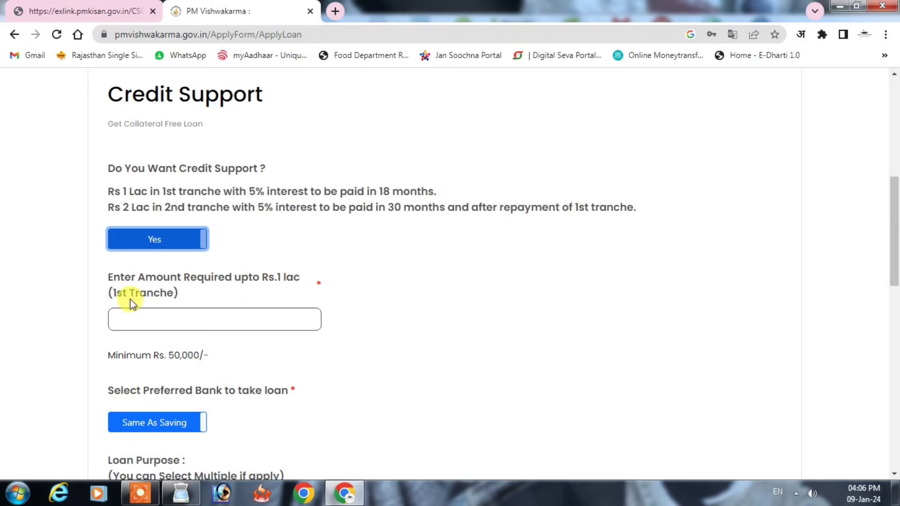
left_click(207, 326)
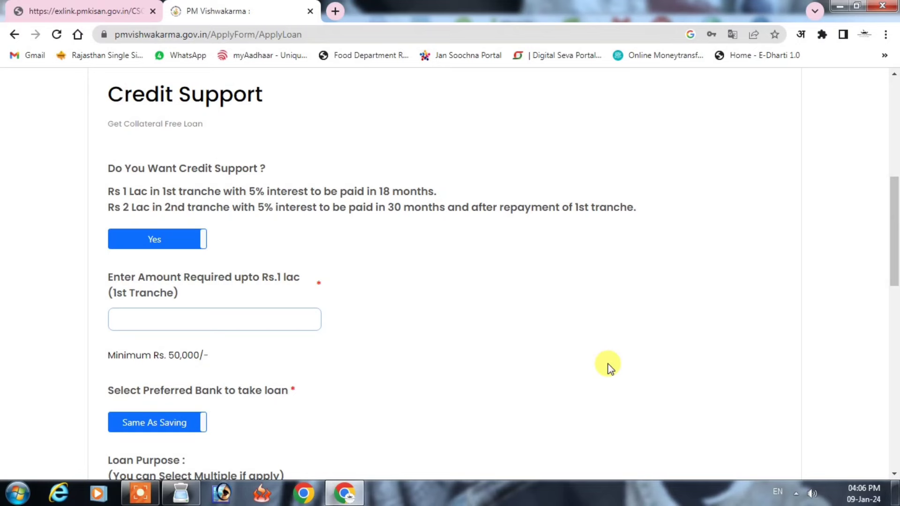
type("100000")
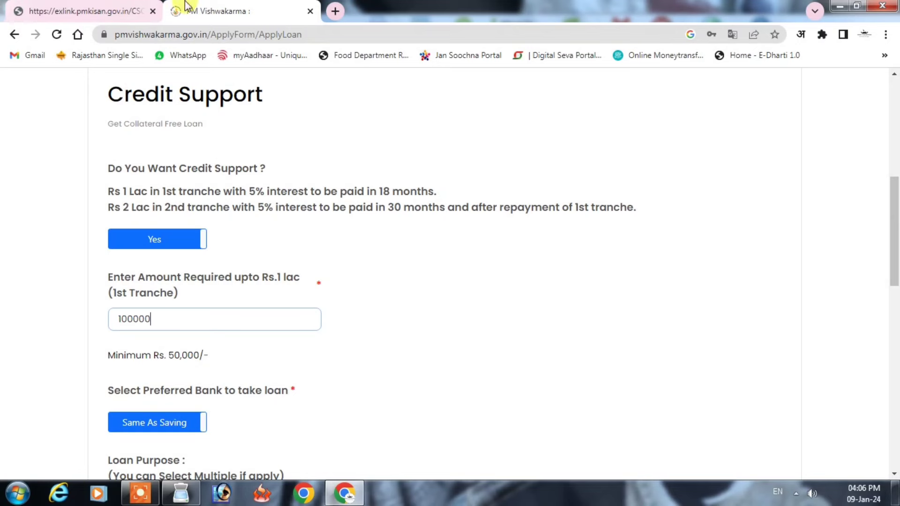
left_click_drag(896, 252, 897, 317)
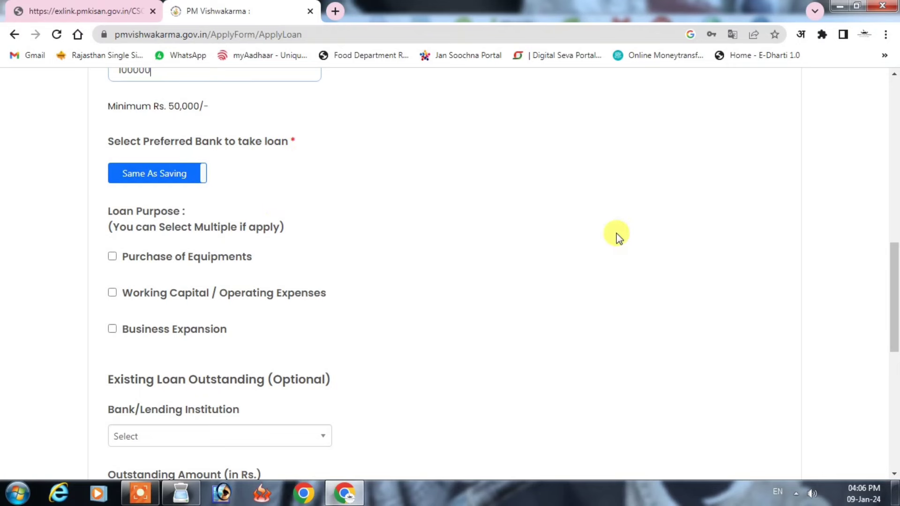
left_click(154, 177)
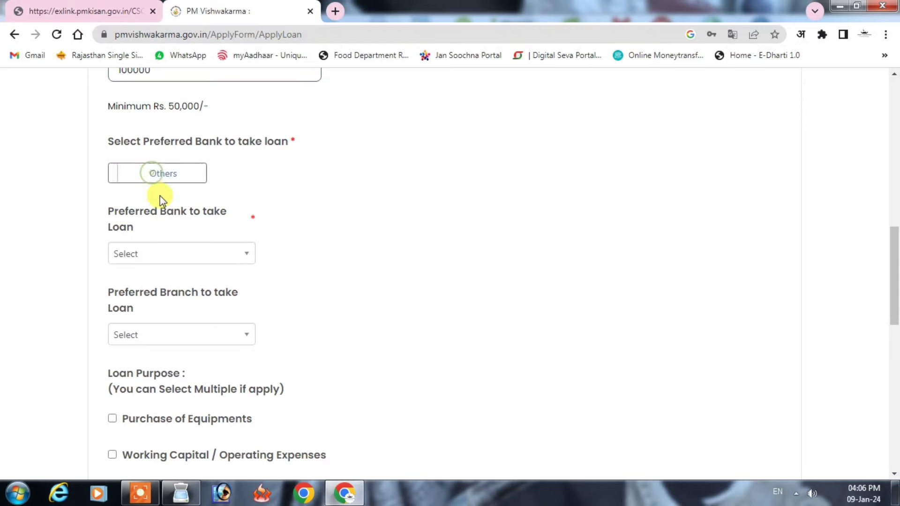
left_click(155, 177)
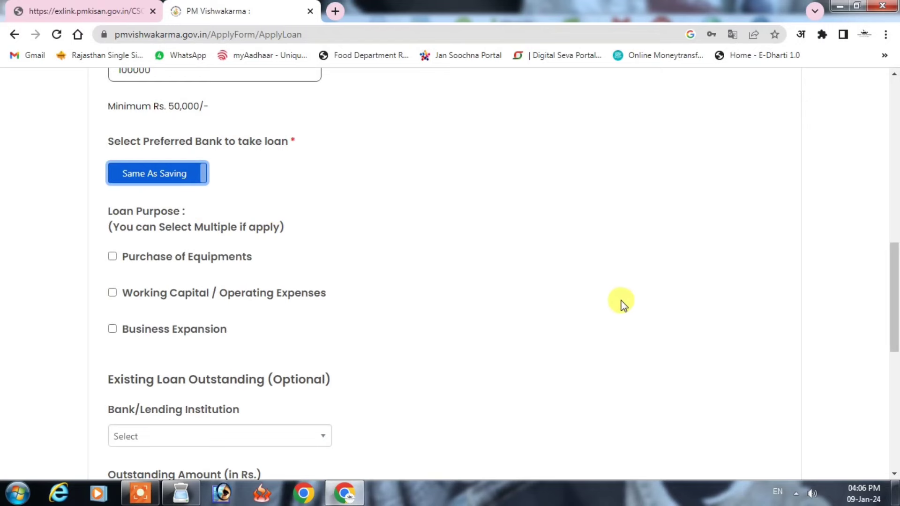
left_click_drag(895, 311, 895, 339)
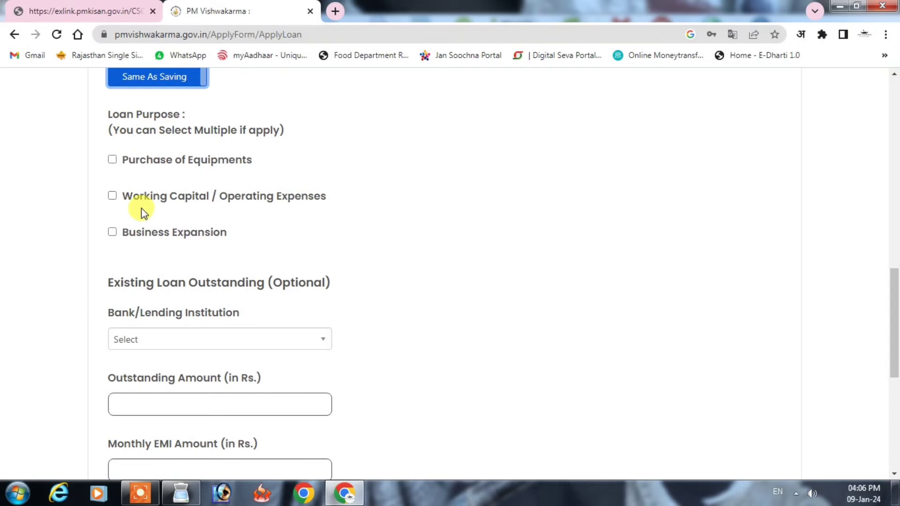
Step: Tick Purchase of Equipments, leave the lending institution unselected, save the credit details and continue
left_click(112, 160)
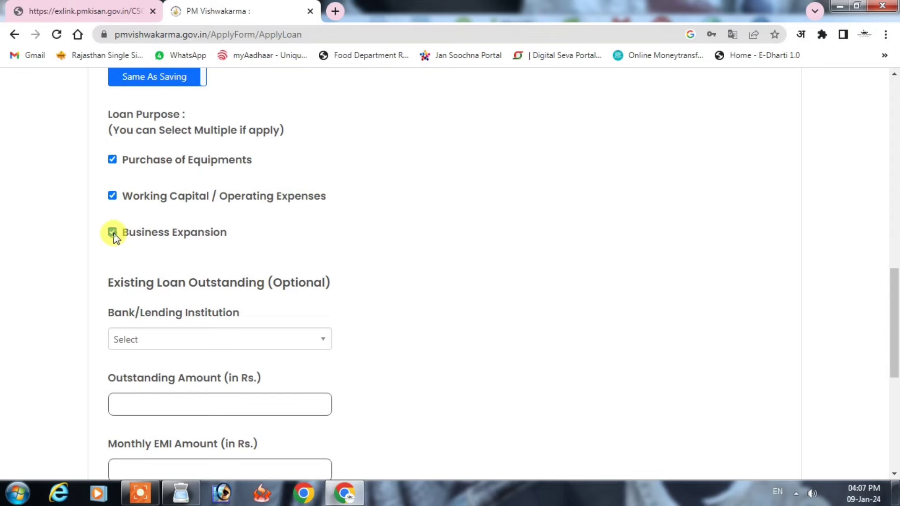
scroll(422, 291, "down", 3)
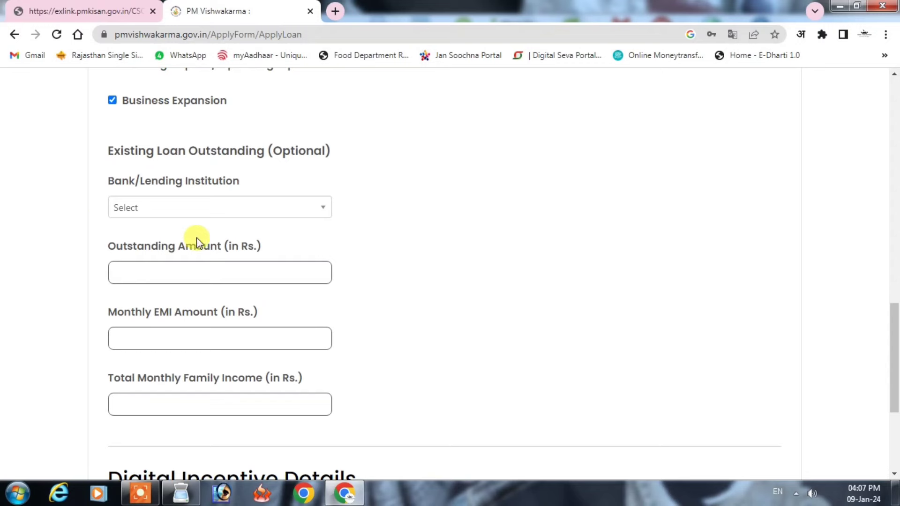
left_click(163, 214)
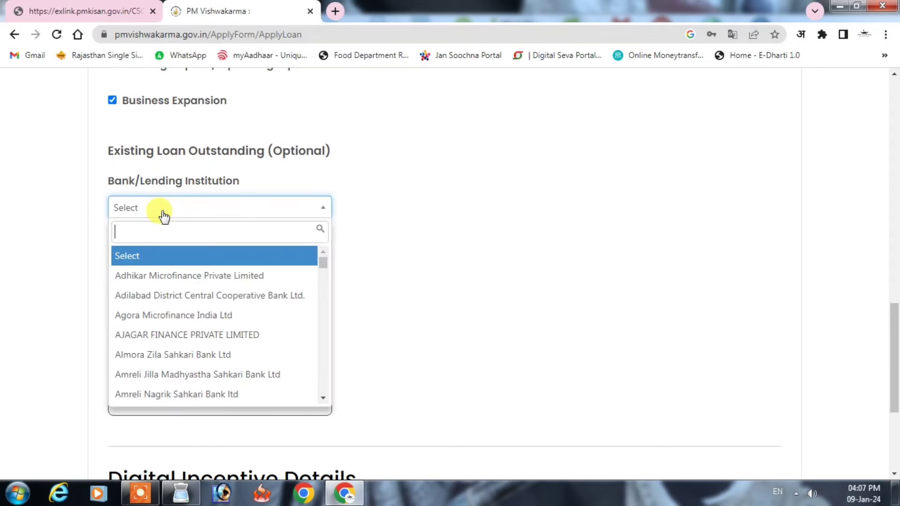
left_click(548, 187)
scroll(291, 298, "down", 3)
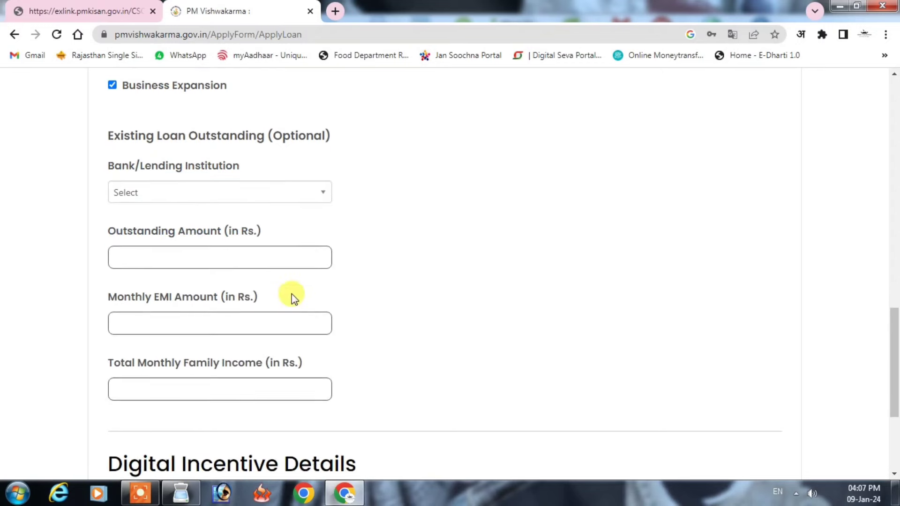
scroll(273, 358, "down", 1)
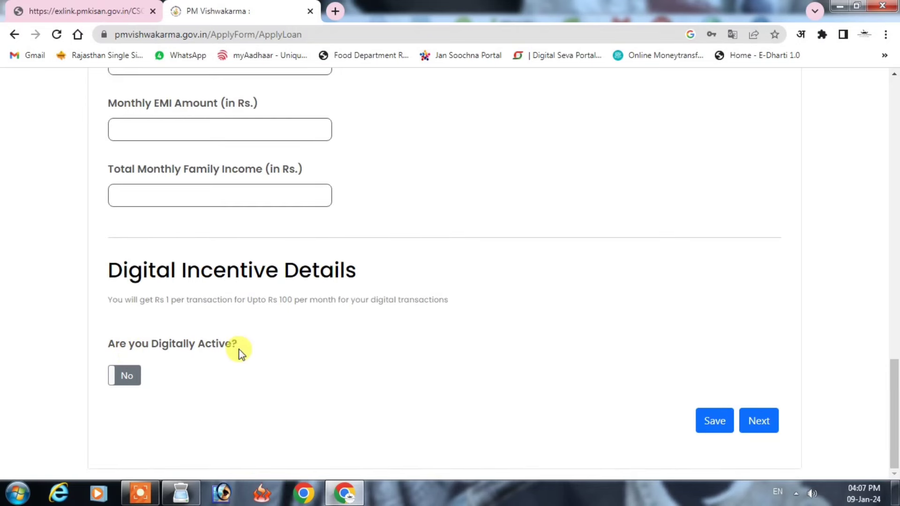
left_click(714, 419)
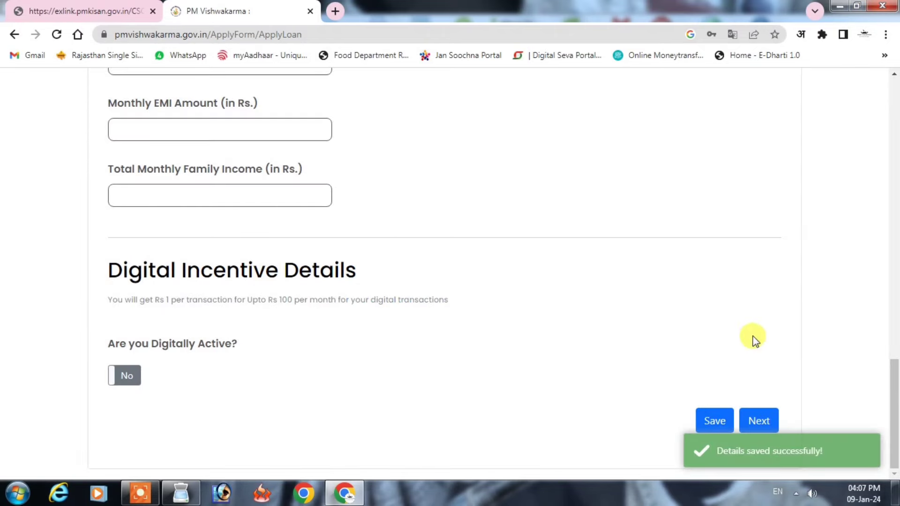
left_click(758, 420)
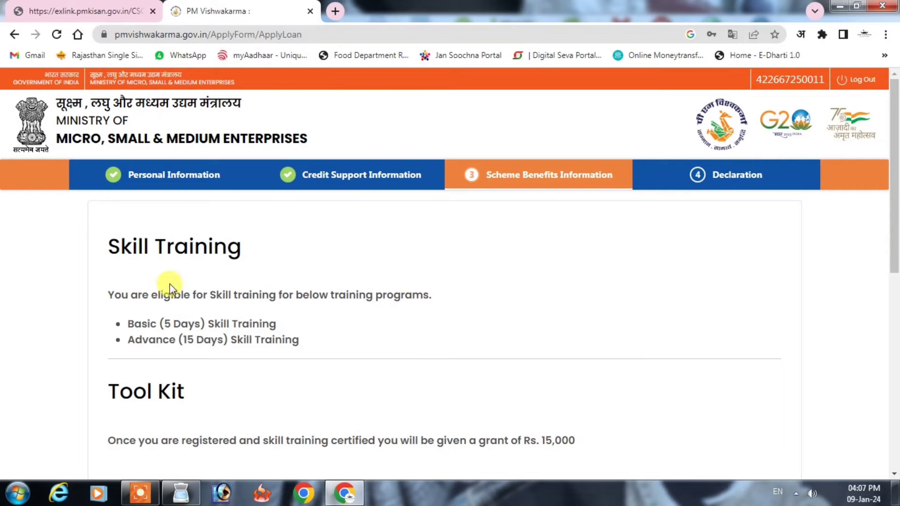
Step: Leave every Marketing Support option unticked, save the scheme benefits and continue to Declaration
scroll(258, 330, "down", 6)
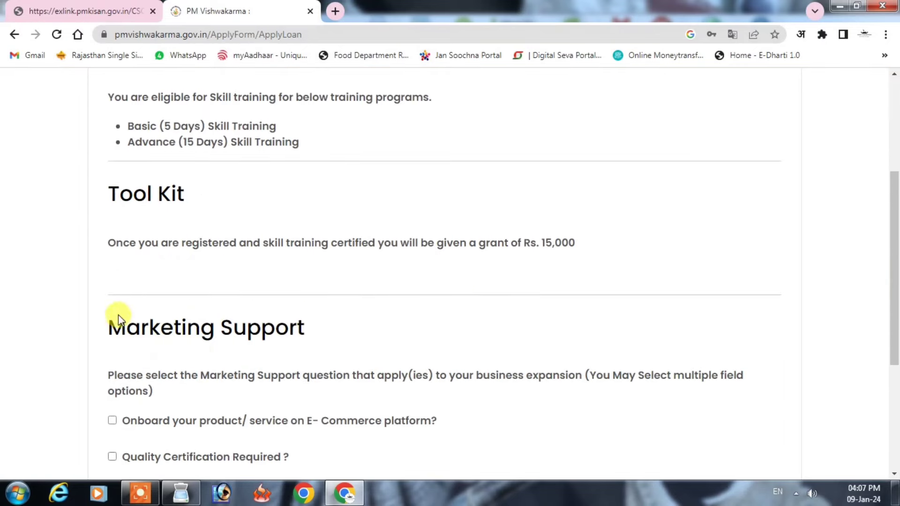
scroll(304, 342, "down", 2)
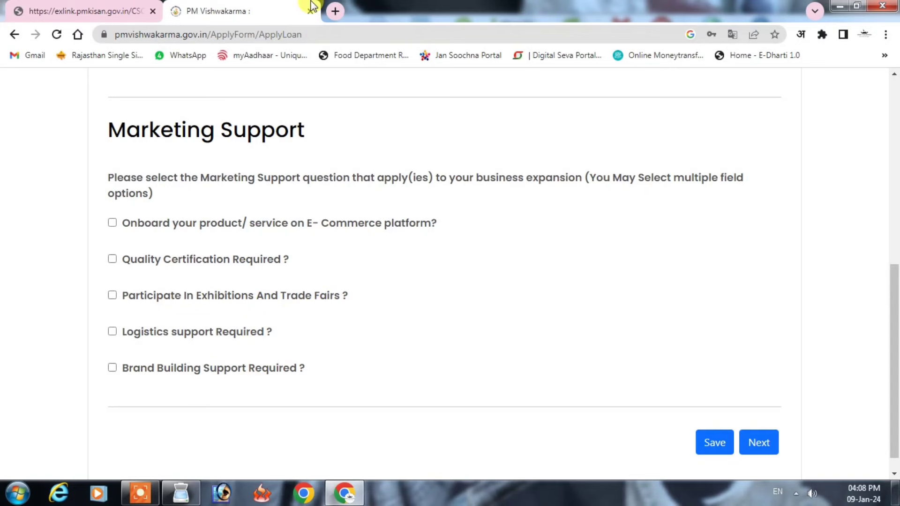
left_click(720, 444)
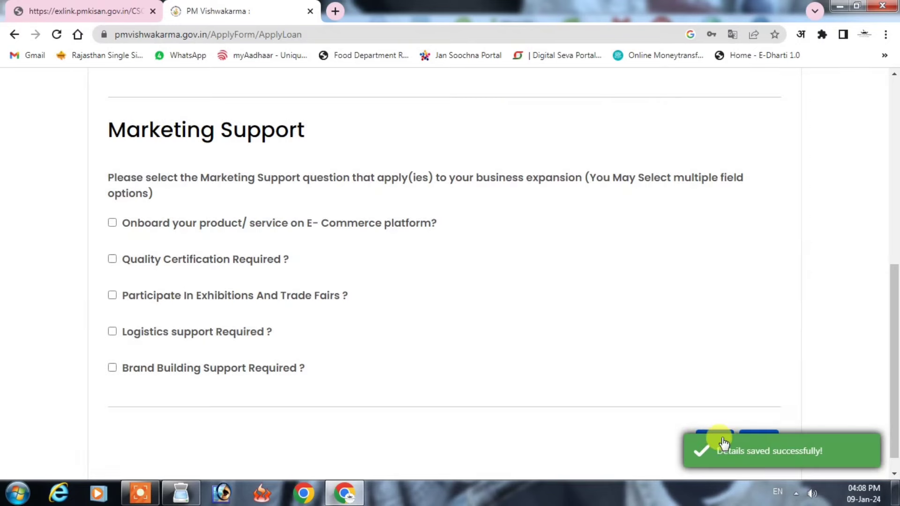
scroll(851, 189, "down", 1)
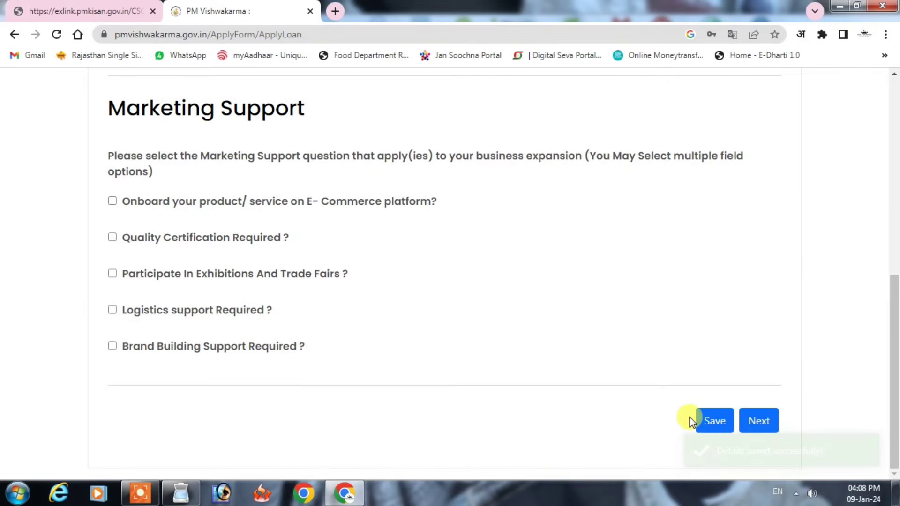
left_click(764, 420)
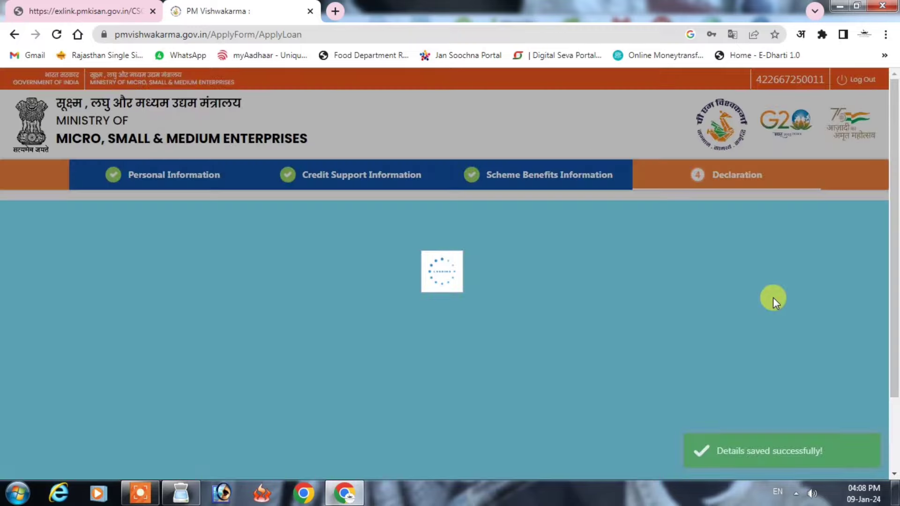
Step: Accept the Privacy Policy and Terms, submit the application, and dismiss the Application Submitted confirmation
scroll(158, 316, "down", 3)
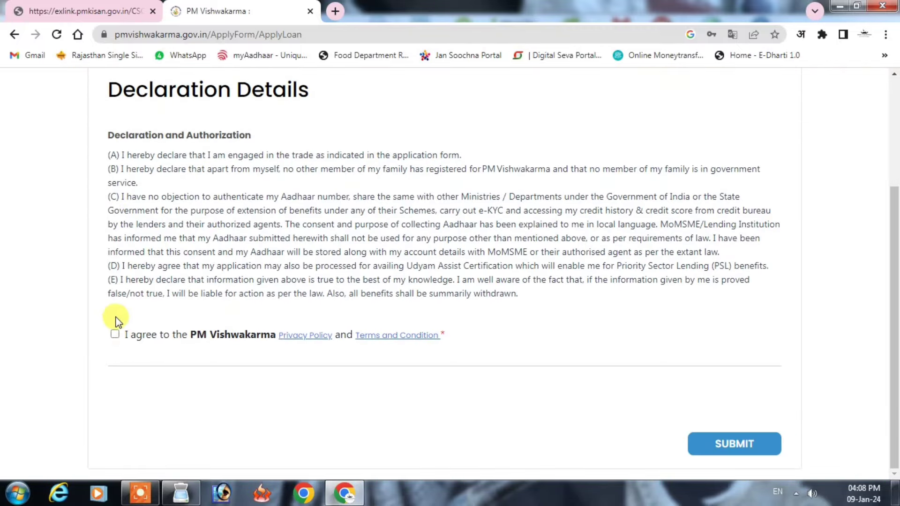
left_click(115, 334)
left_click(745, 443)
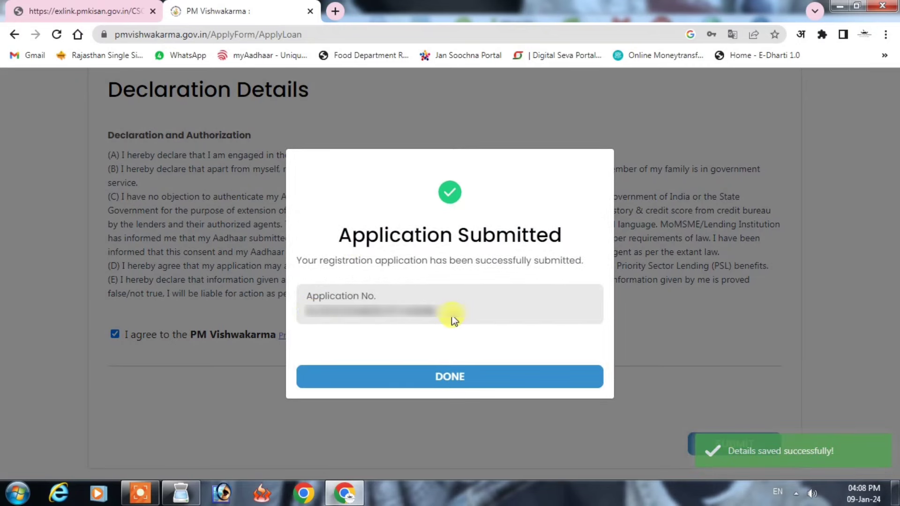
left_click(421, 379)
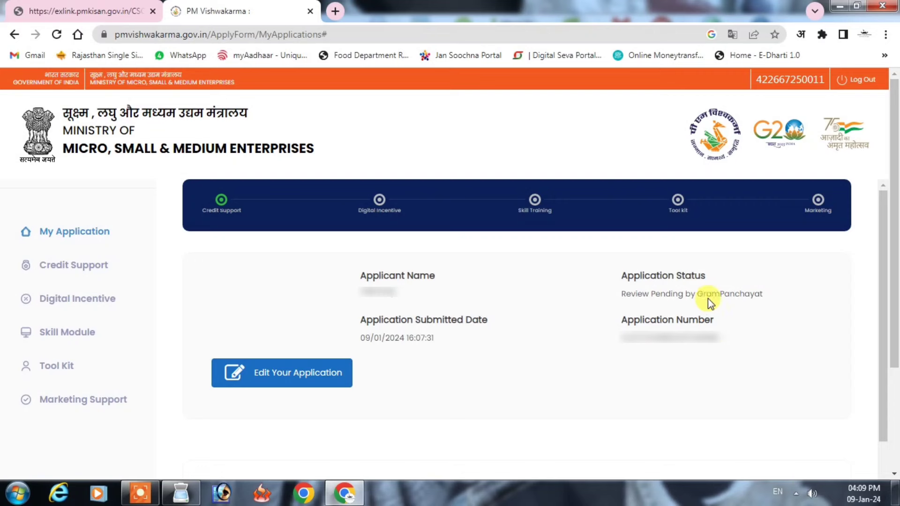
Step: Download the PM Vishwakarma Registration PDF and open it from Chrome's download bar
scroll(758, 297, "down", 3)
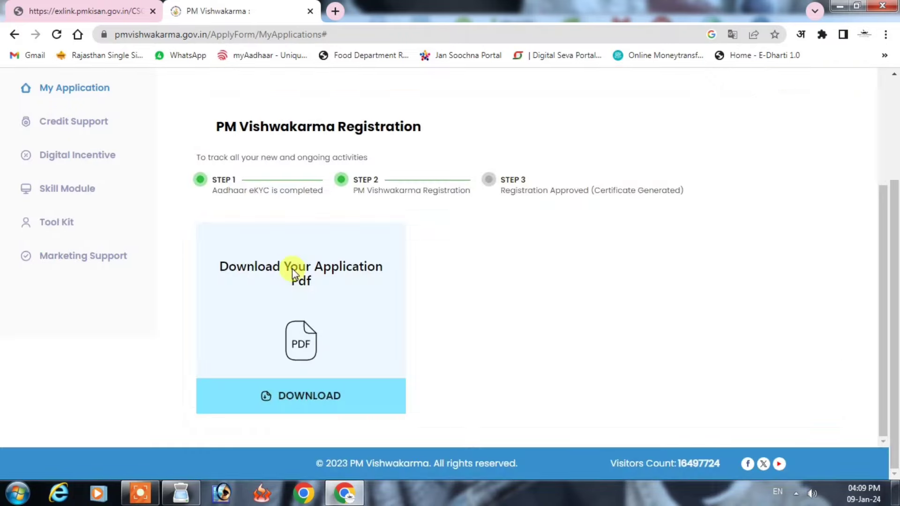
left_click(306, 396)
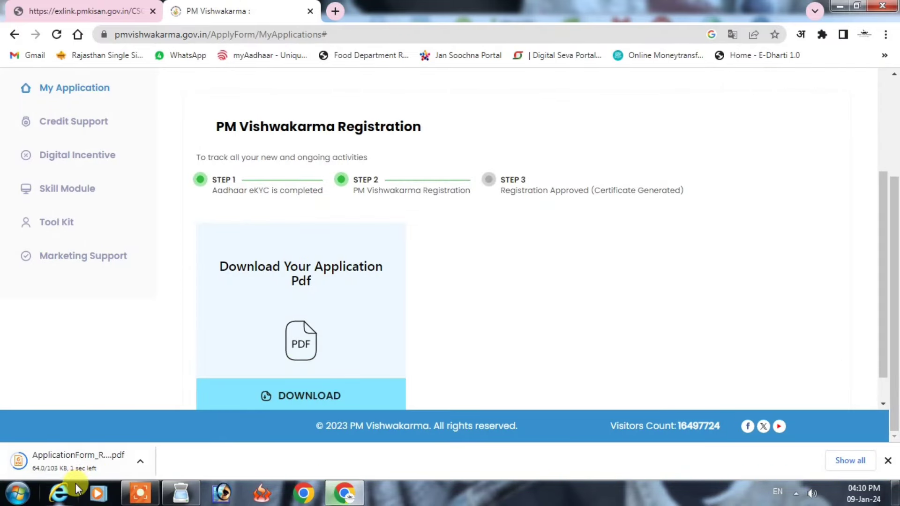
left_click(77, 463)
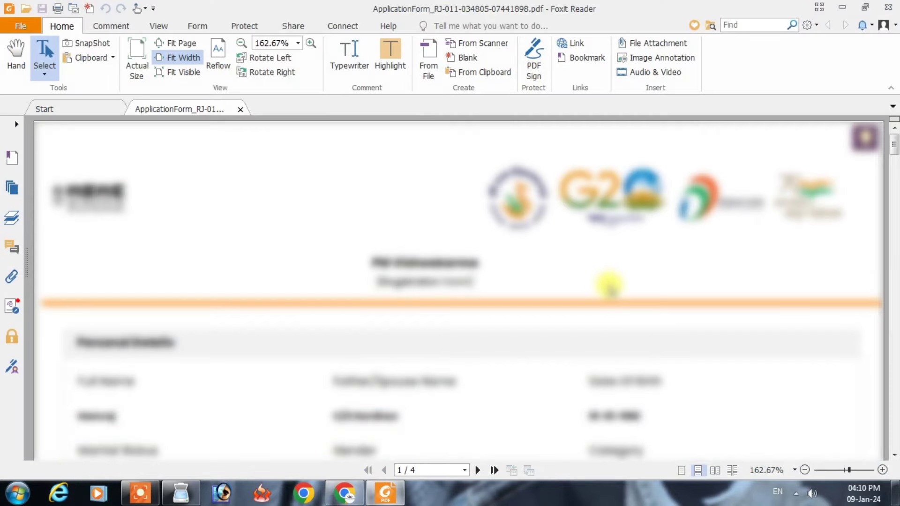
Step: Scroll through all four pages of the application PDF, then return to the top of page 1
scroll(598, 279, "down", 10)
scroll(609, 287, "down", 10)
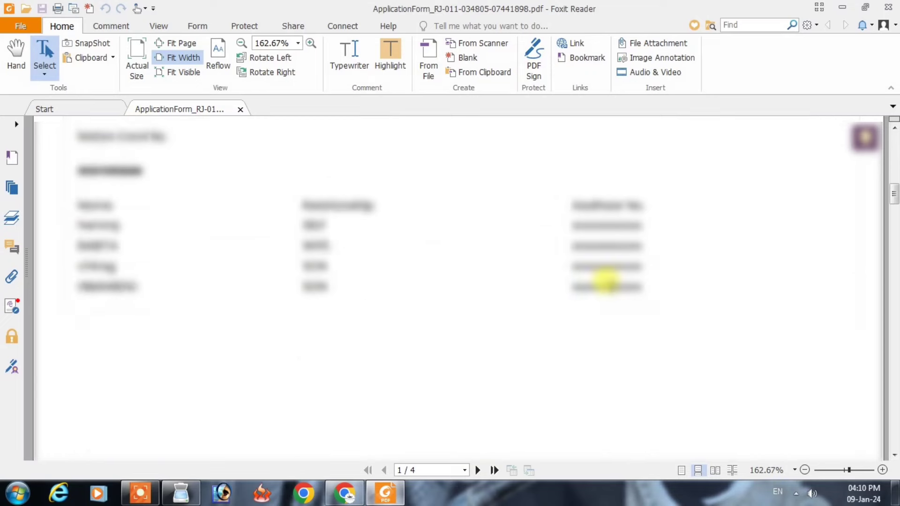
scroll(612, 287, "down", 10)
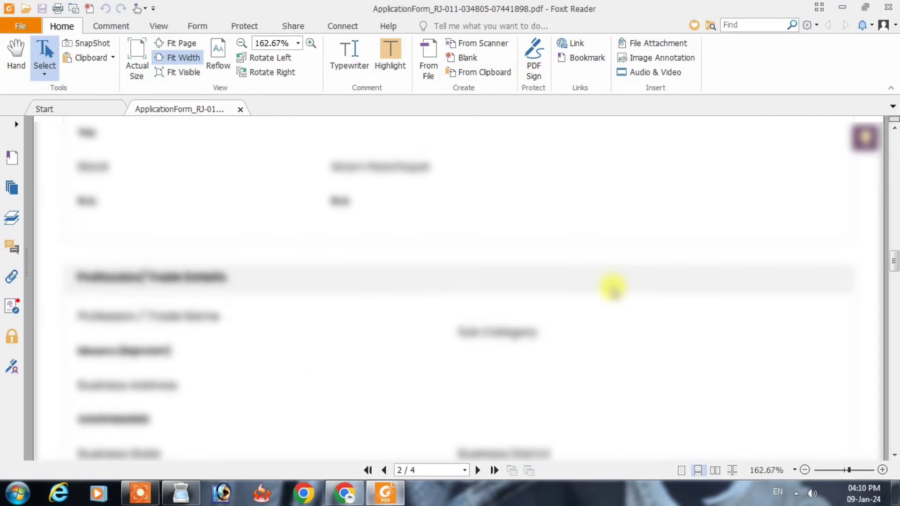
scroll(616, 287, "down", 10)
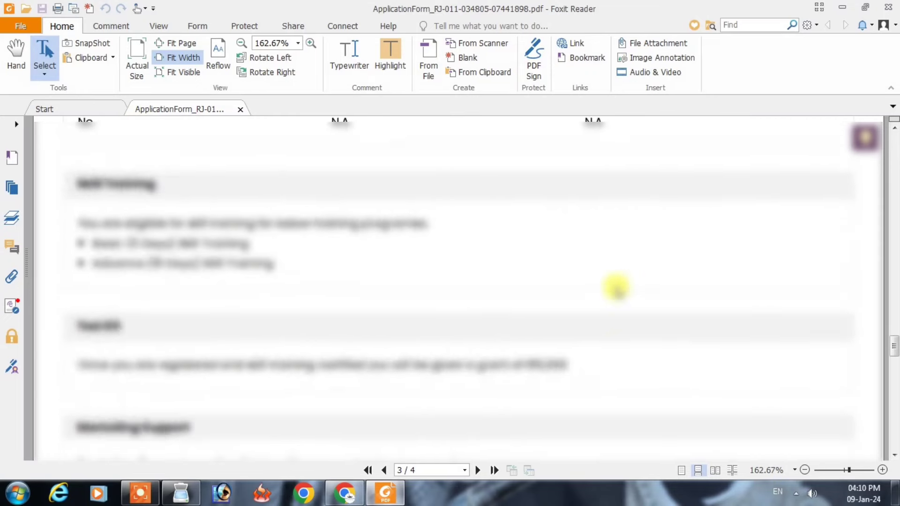
scroll(615, 286, "down", 5)
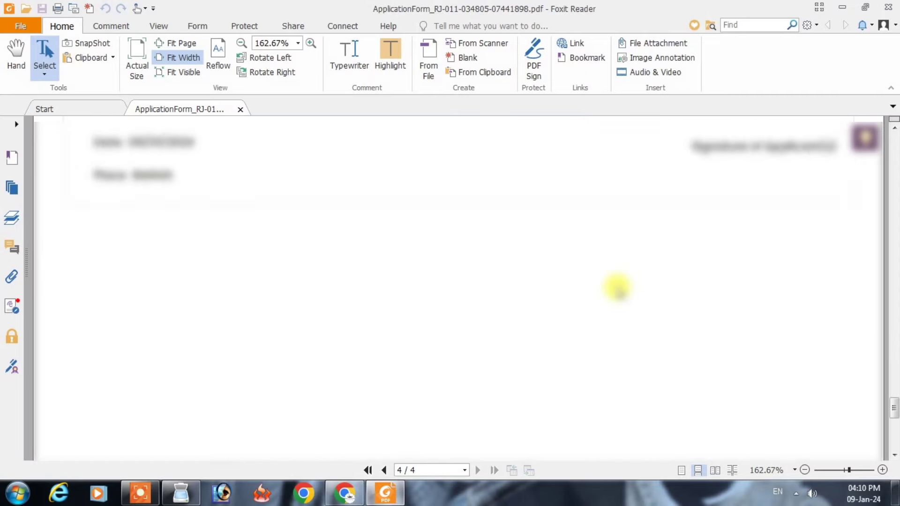
key("ctrl+Home")
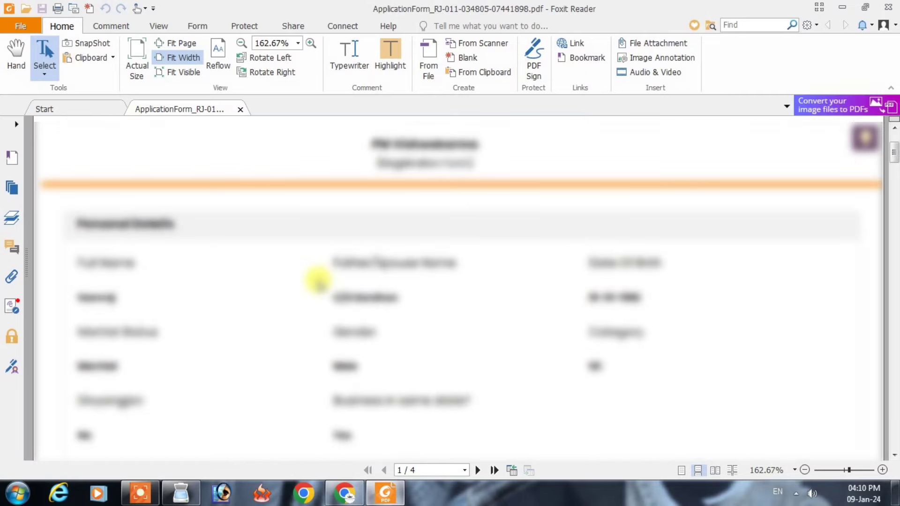
Step: Print the application form on the HP LaserJet printer and close Foxit Reader
left_click(58, 10)
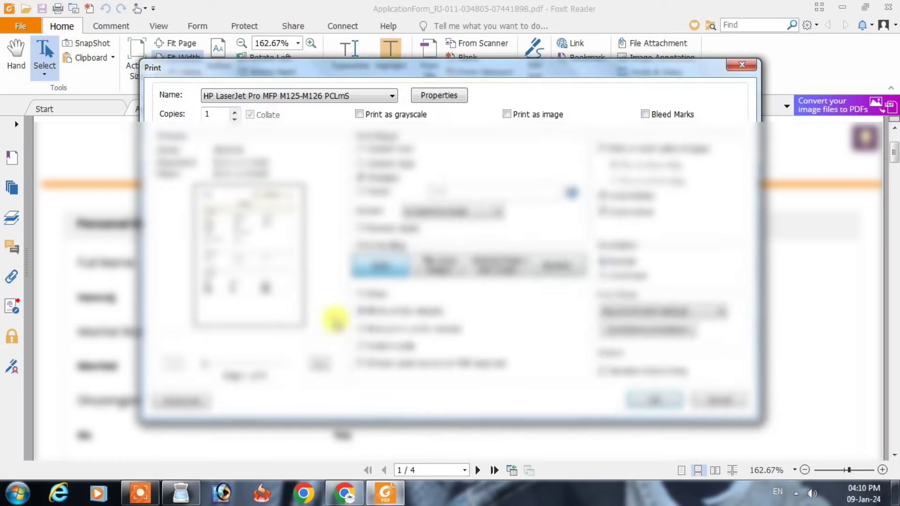
left_click(661, 401)
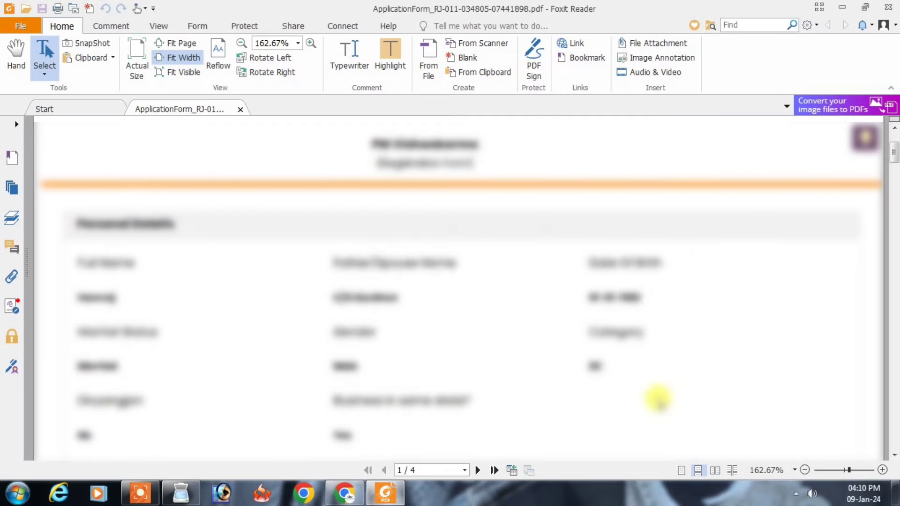
left_click(889, 7)
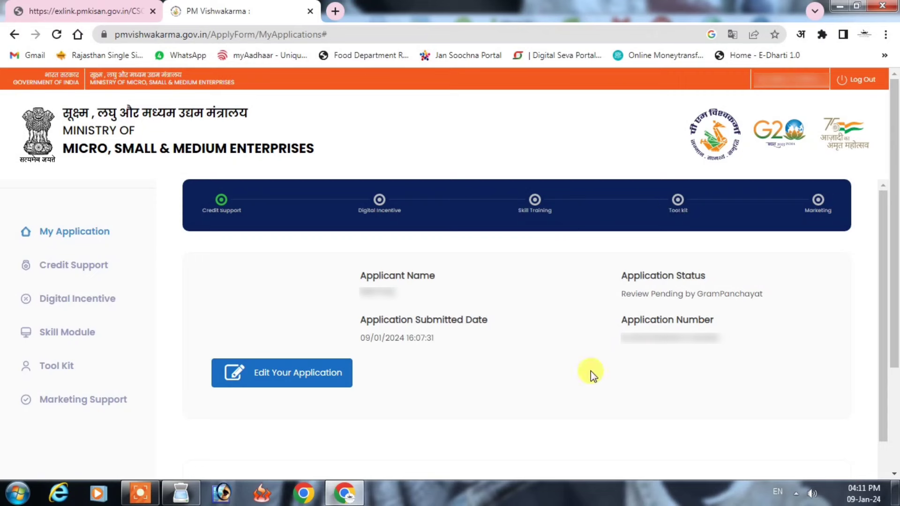
scroll(374, 319, "down", 3)
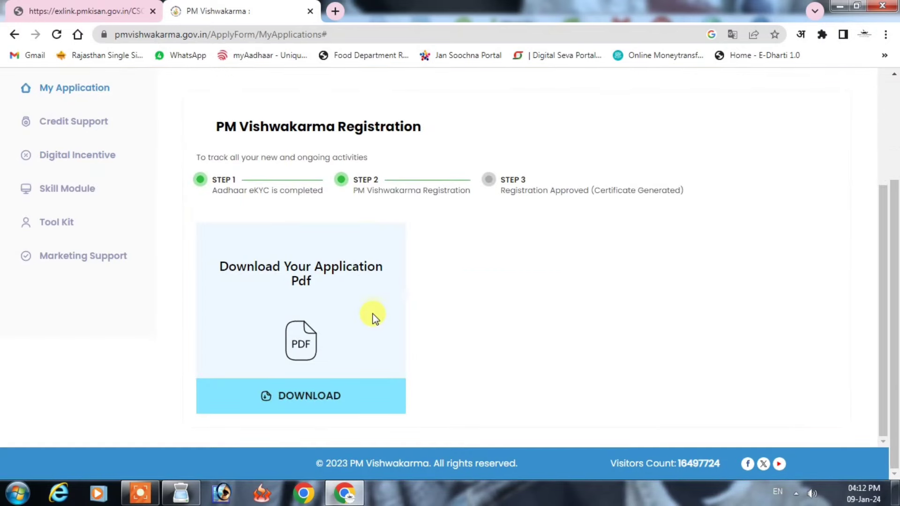